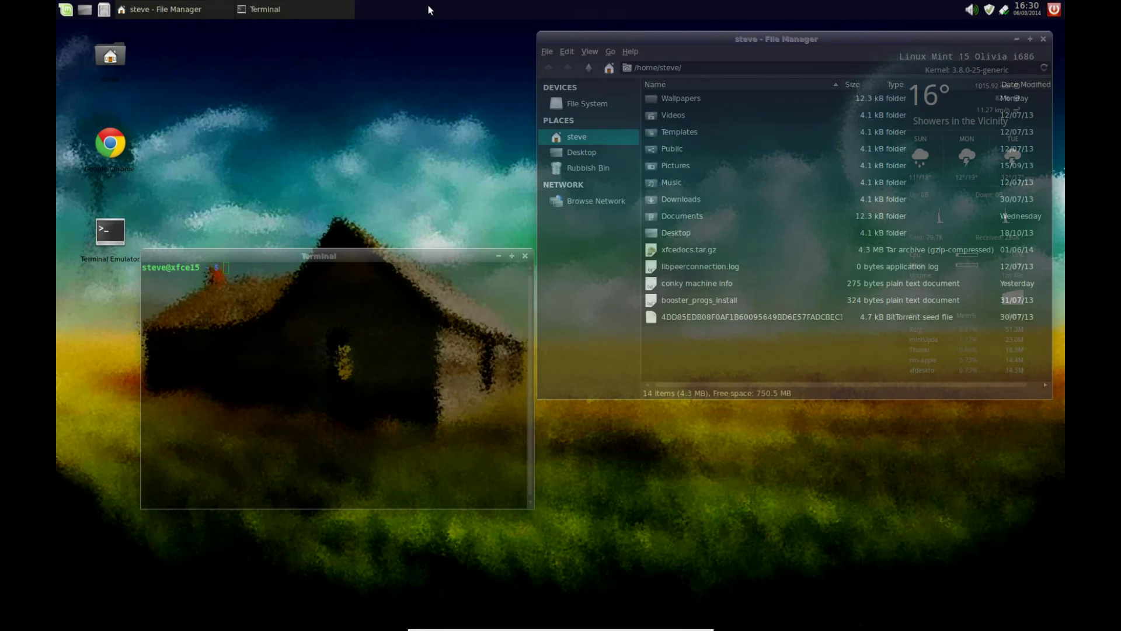
Browse the Accessories, Internet and Office categories of the applications menu, then dismiss it
click(68, 11)
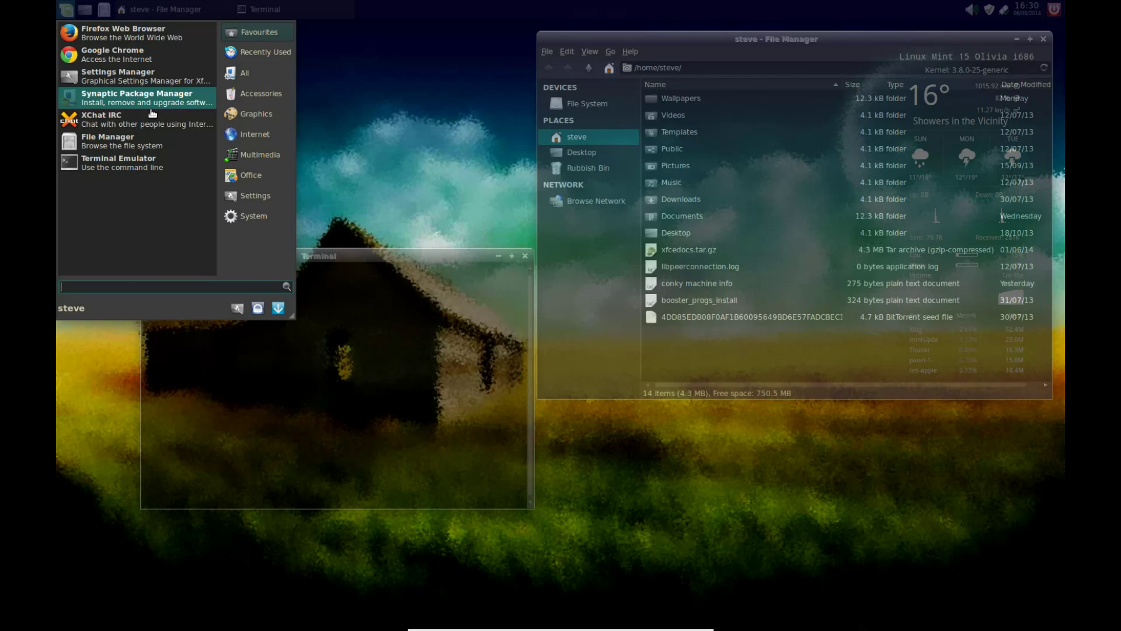
click(258, 91)
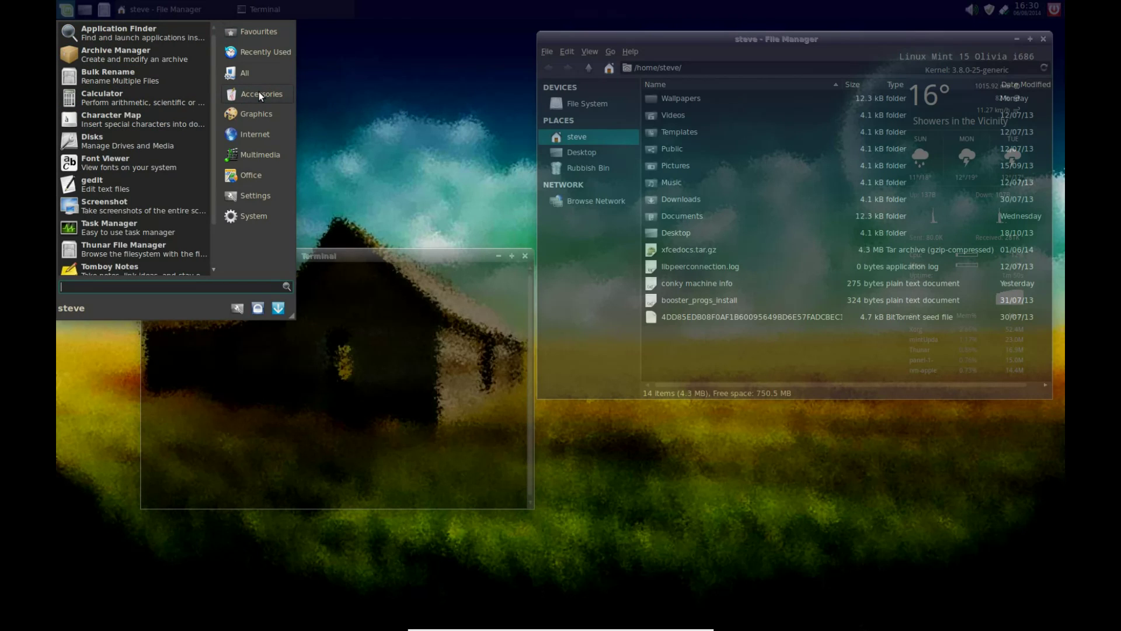
scroll(150, 101, down, 2)
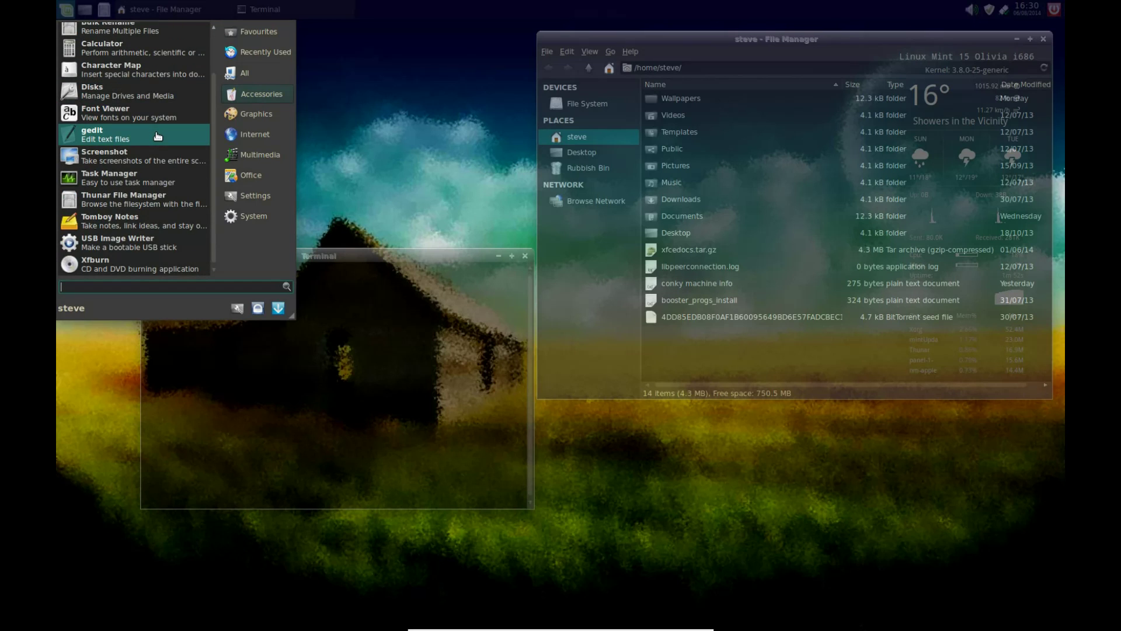
click(264, 133)
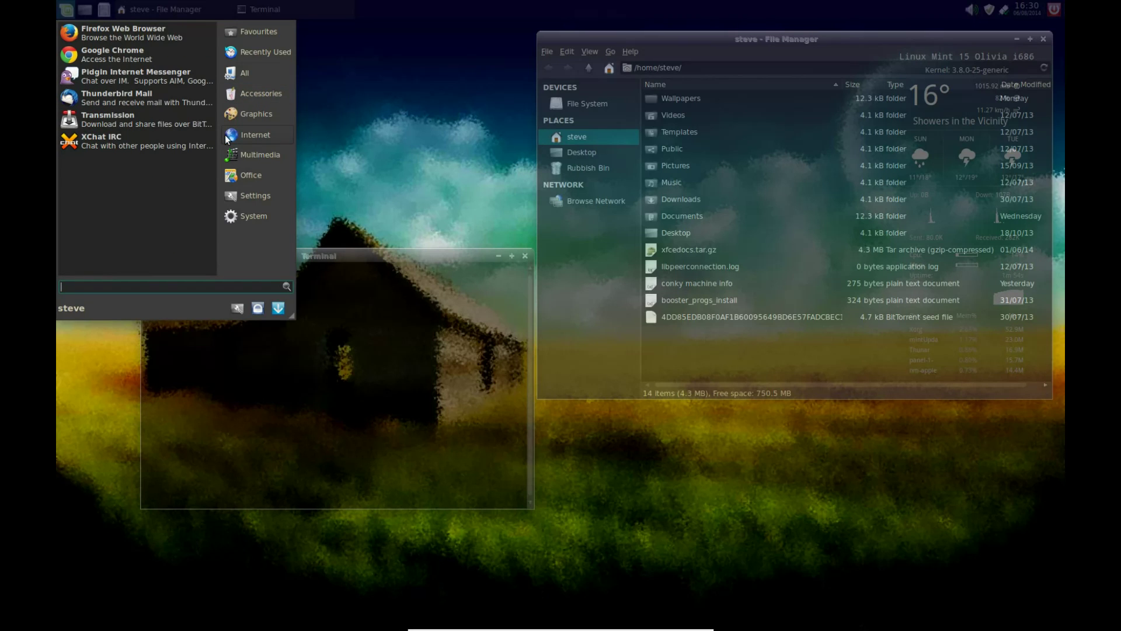
click(275, 180)
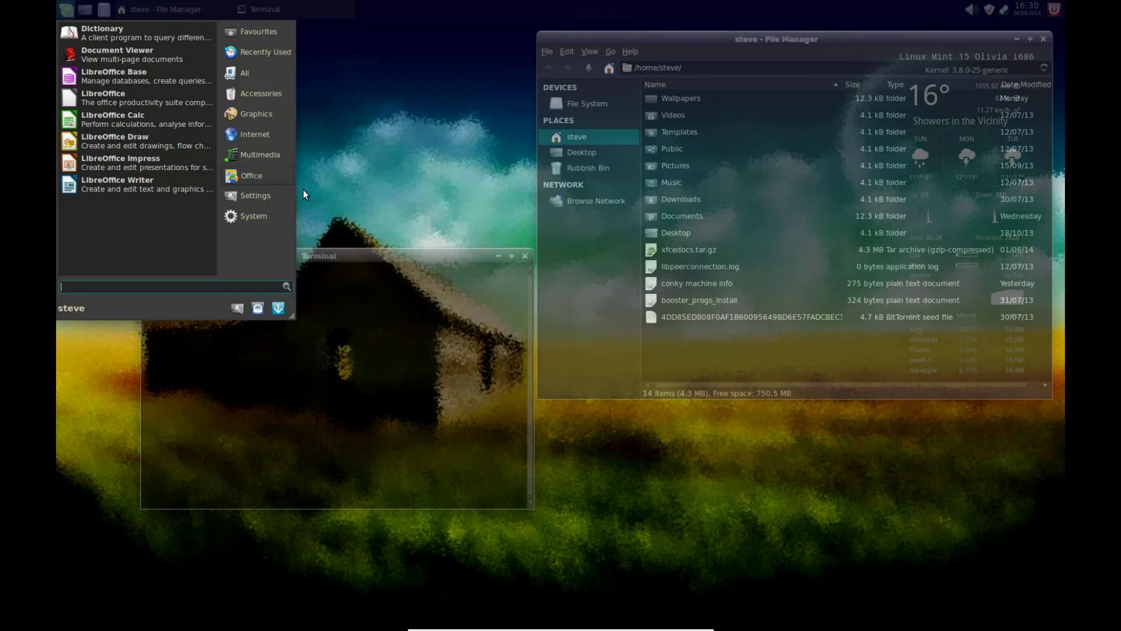
click(379, 194)
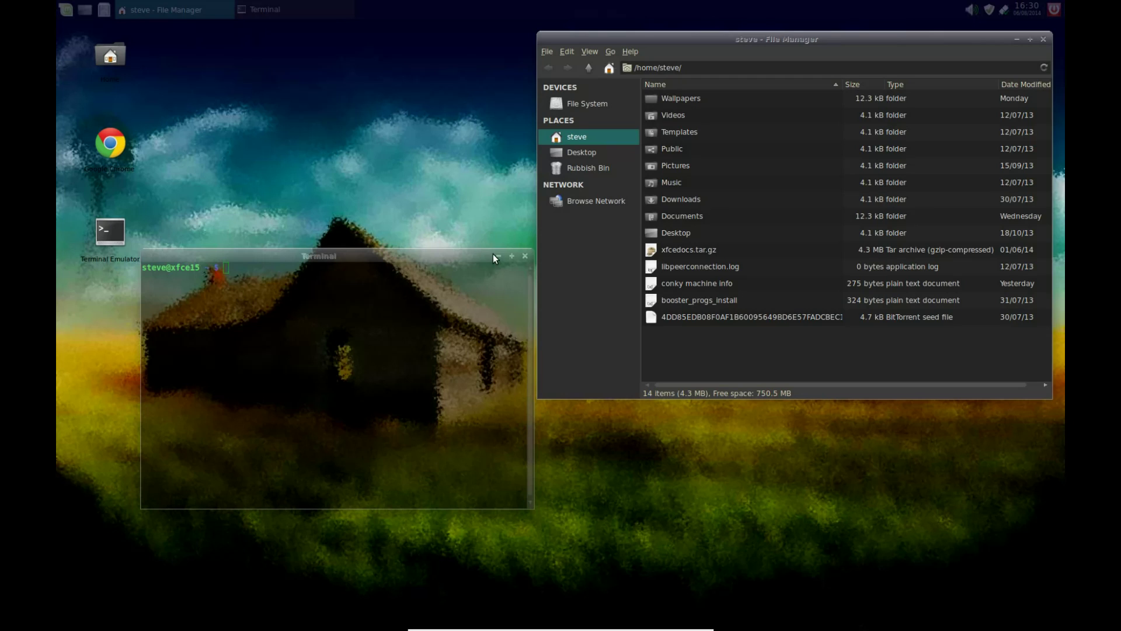
Close the terminal and the file manager after visiting its Desktop and home folders
click(523, 257)
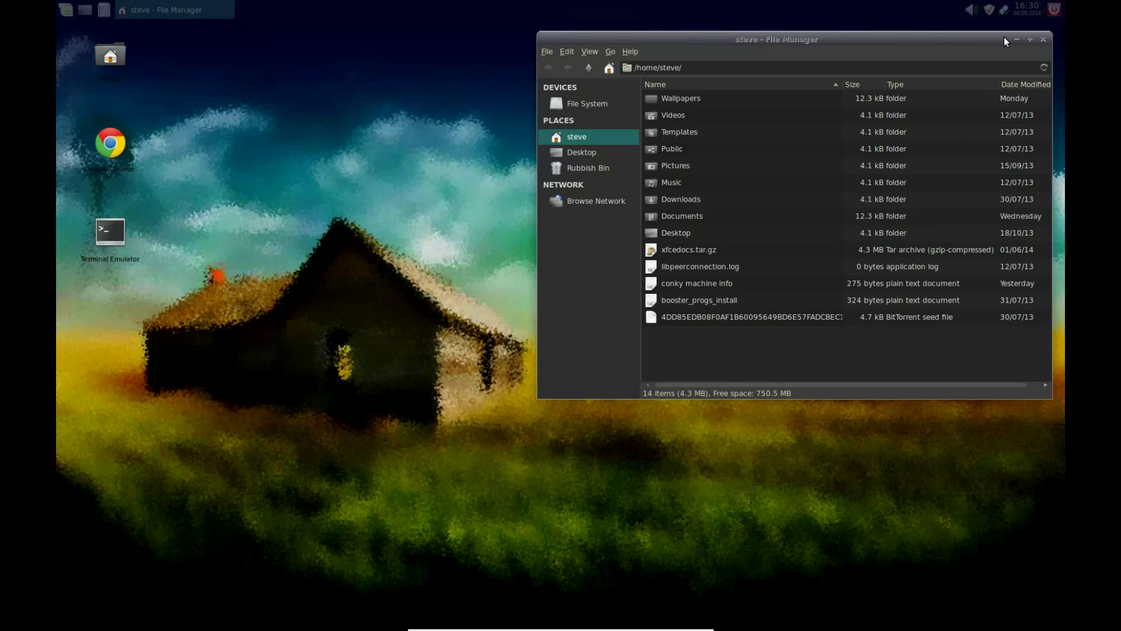
drag(1004, 38, 793, 61)
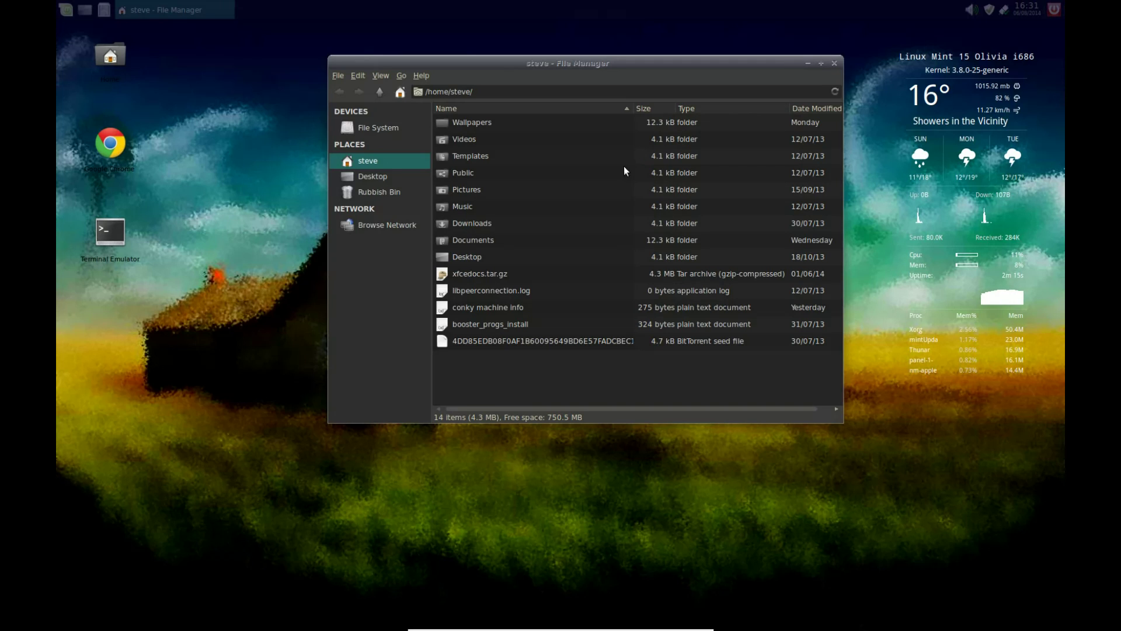
click(382, 183)
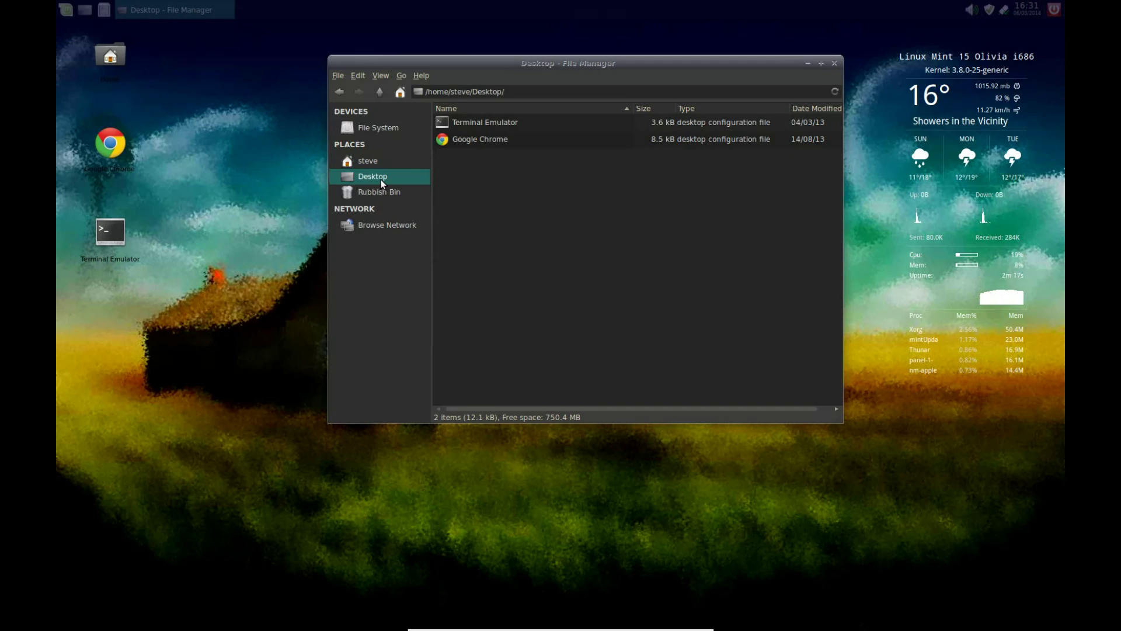
click(364, 163)
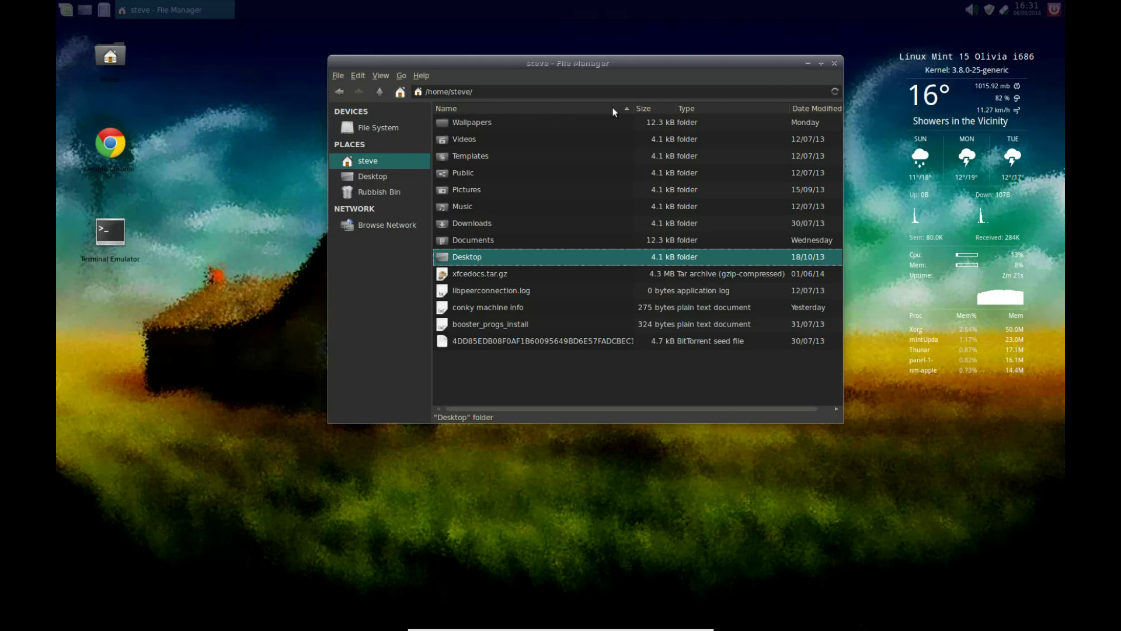
click(835, 65)
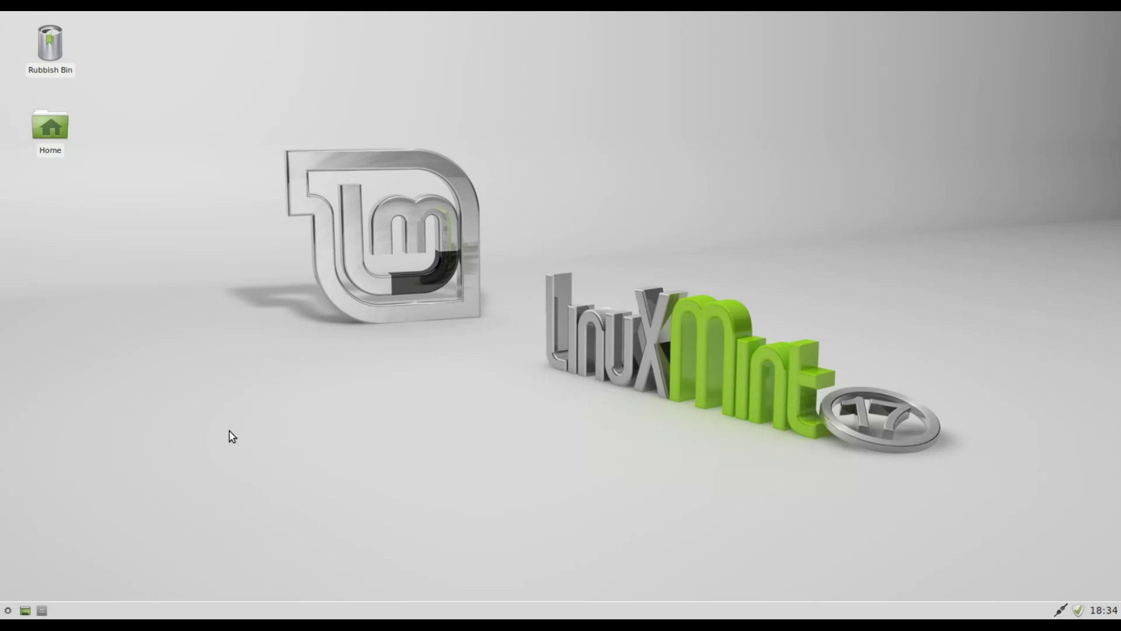
Set the Whisker Menu button icon to /usr/share/linuxmint/common/artwork/logos/24.png
right_click(8, 611)
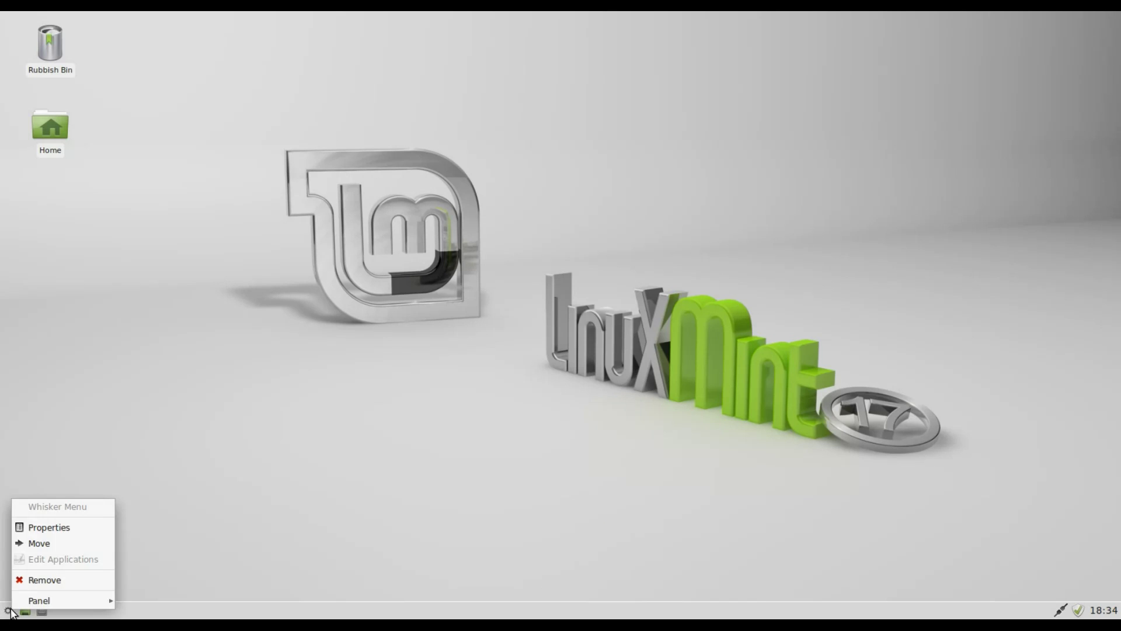
click(75, 527)
click(511, 290)
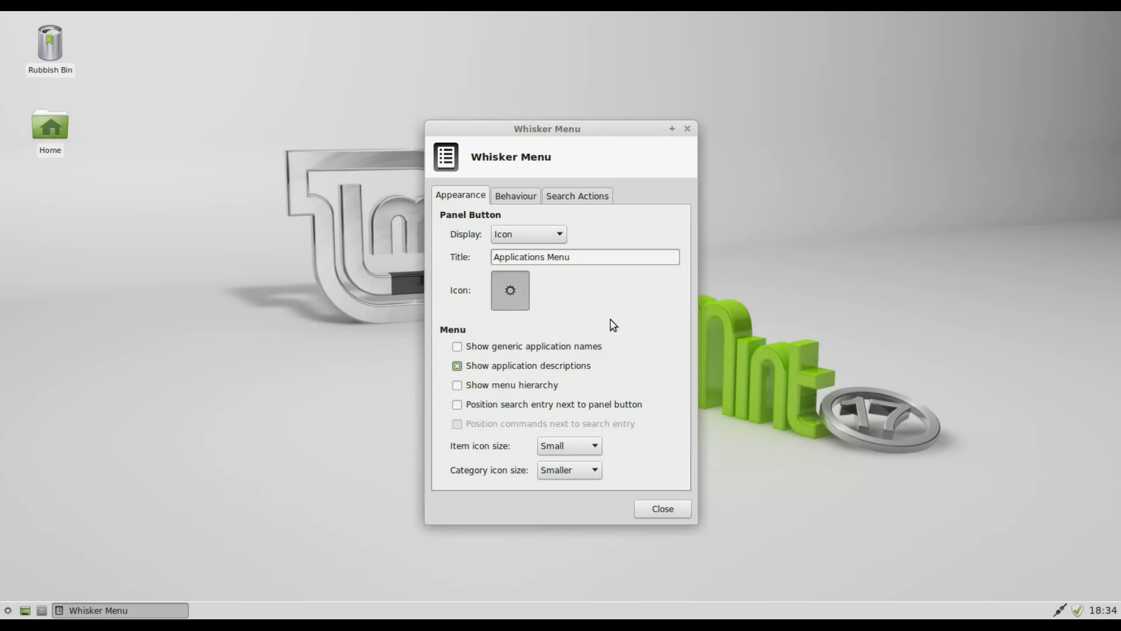
click(380, 199)
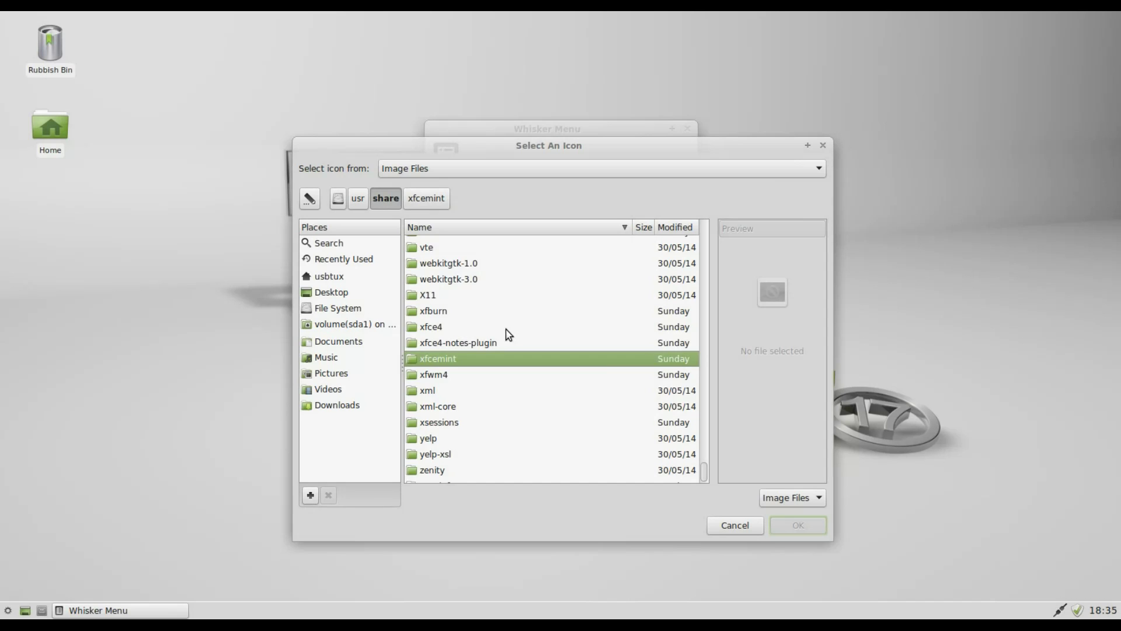
scroll(505, 328, up, 5)
scroll(505, 328, up, 5)
scroll(514, 325, up, 2)
drag(707, 402, 704, 353)
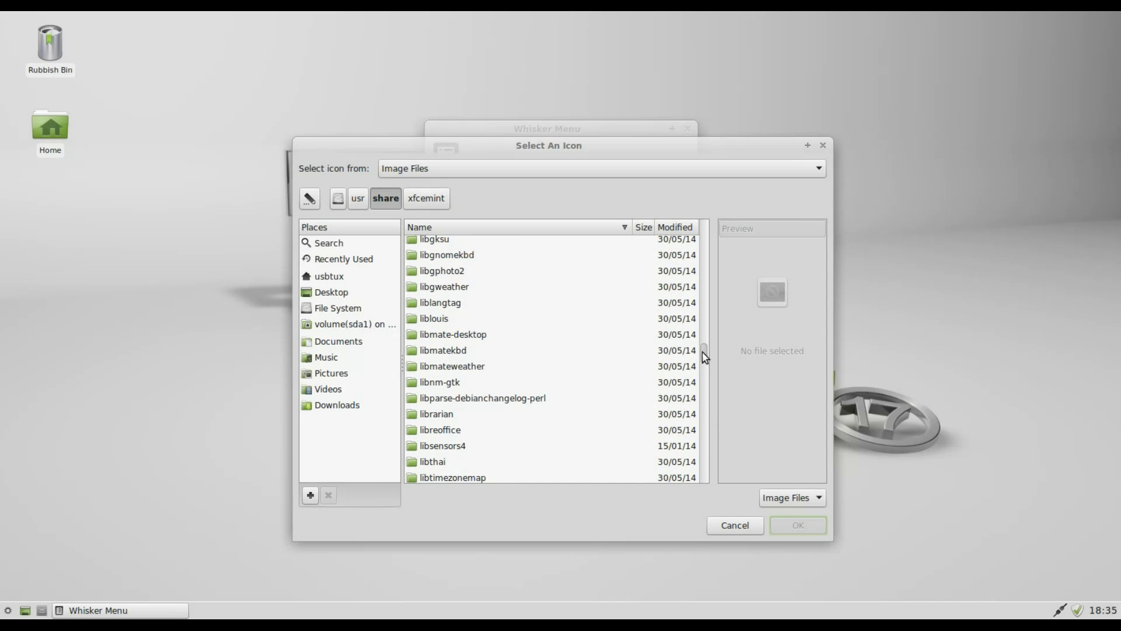
scroll(613, 298, down, 2)
scroll(613, 298, down, 2)
click(458, 391)
double_click(458, 391)
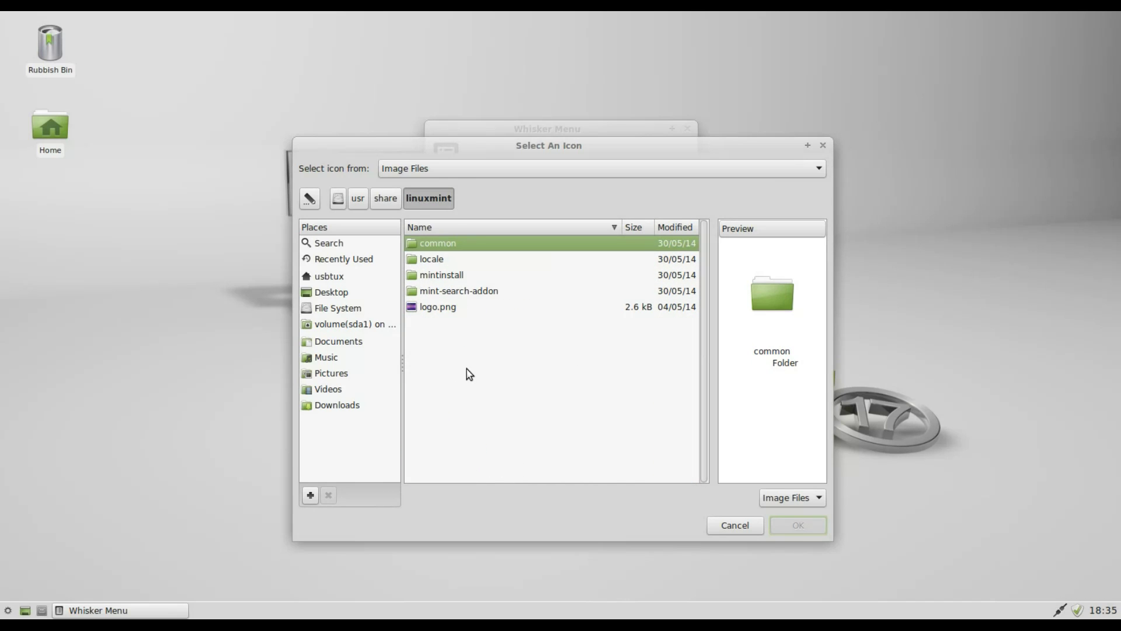
double_click(431, 249)
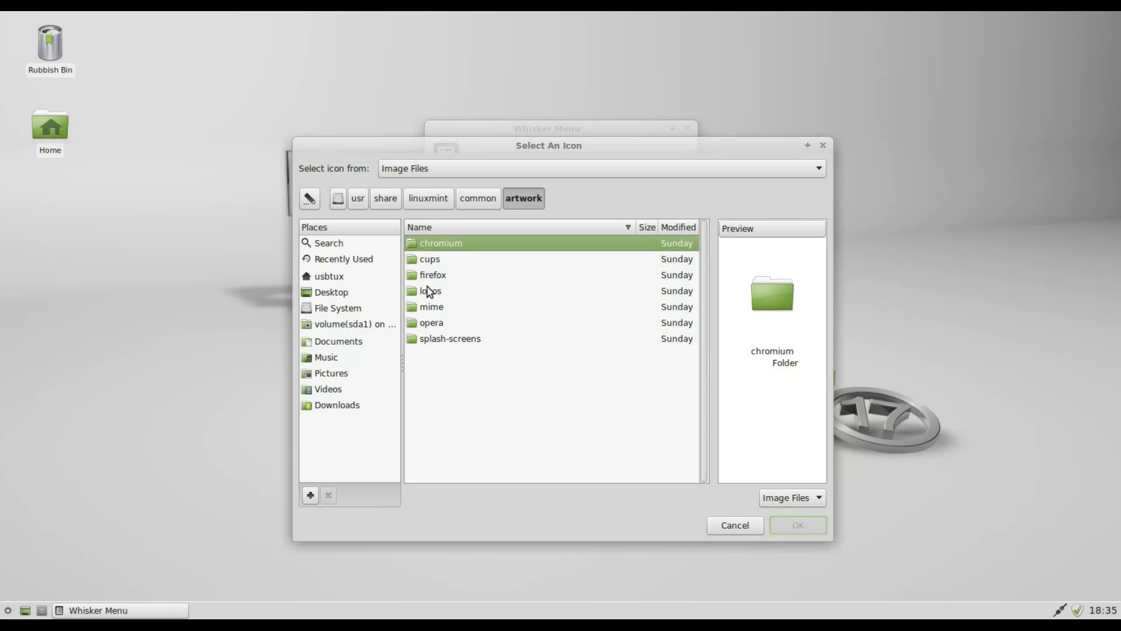
double_click(426, 292)
click(430, 277)
click(797, 526)
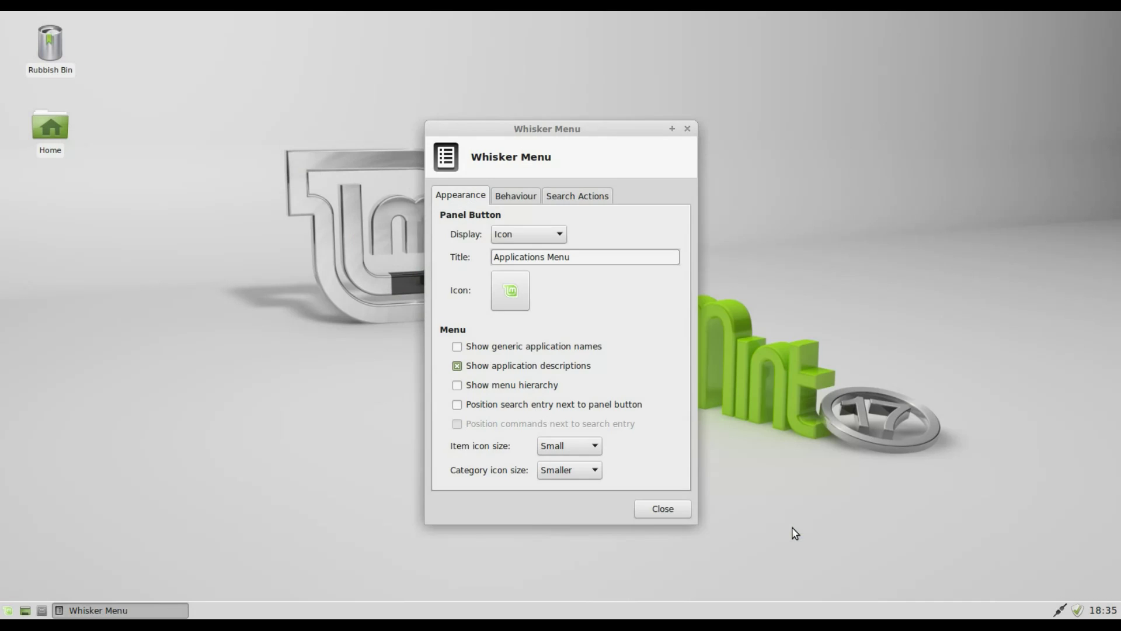
click(665, 510)
Set the panel's background alpha to 55 and its leave opacity to about 64
right_click(365, 608)
mouse_move(408, 605)
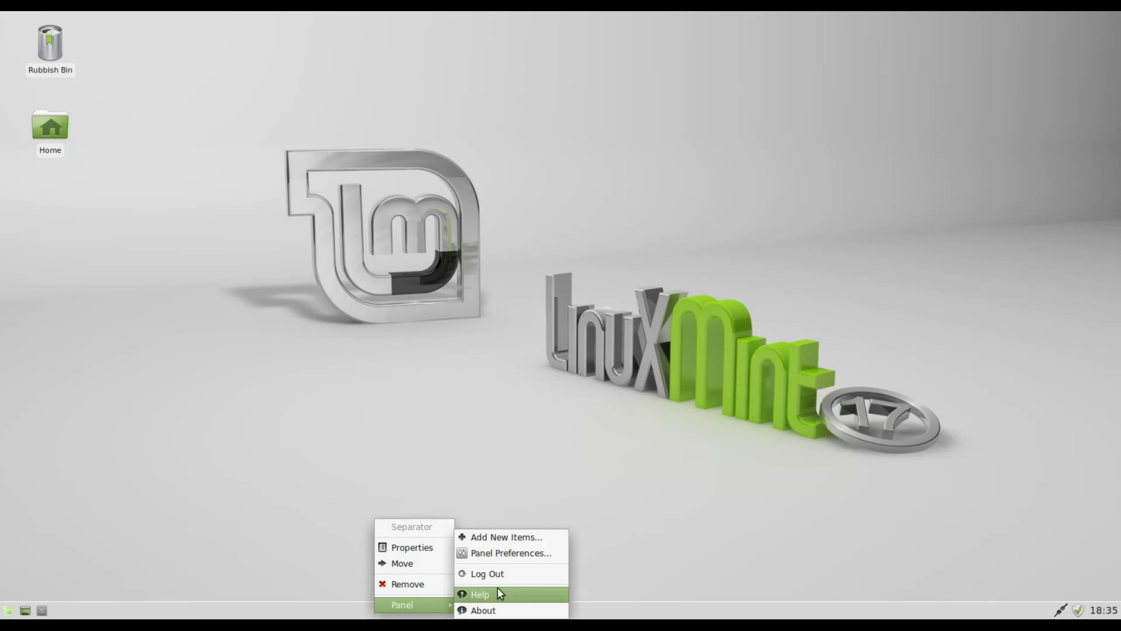
click(552, 536)
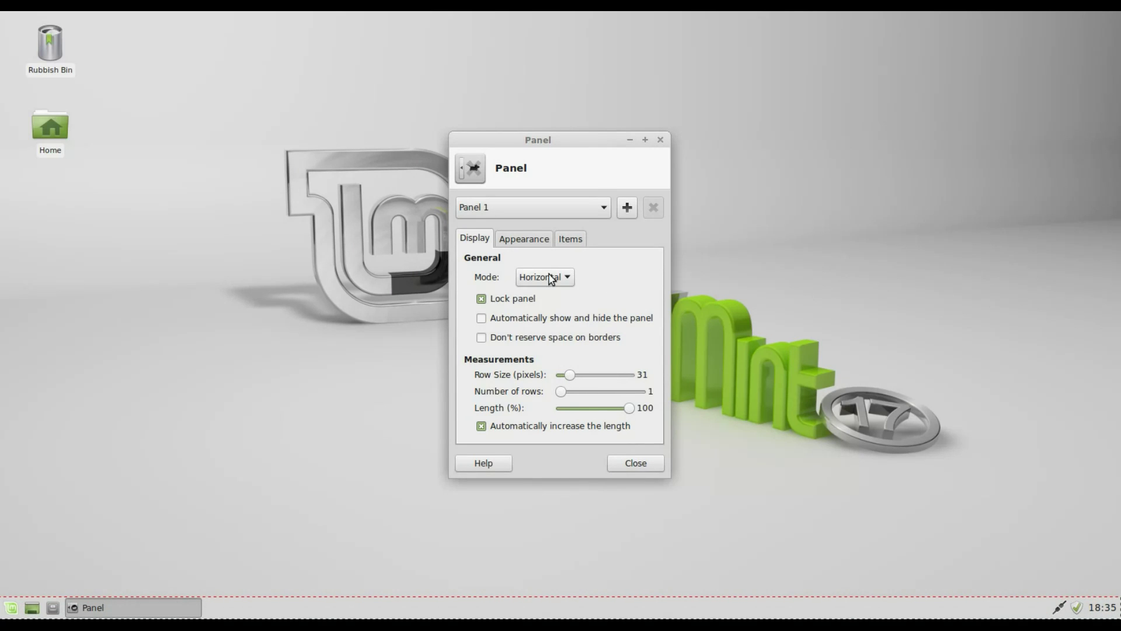
click(530, 241)
drag(630, 298, 579, 297)
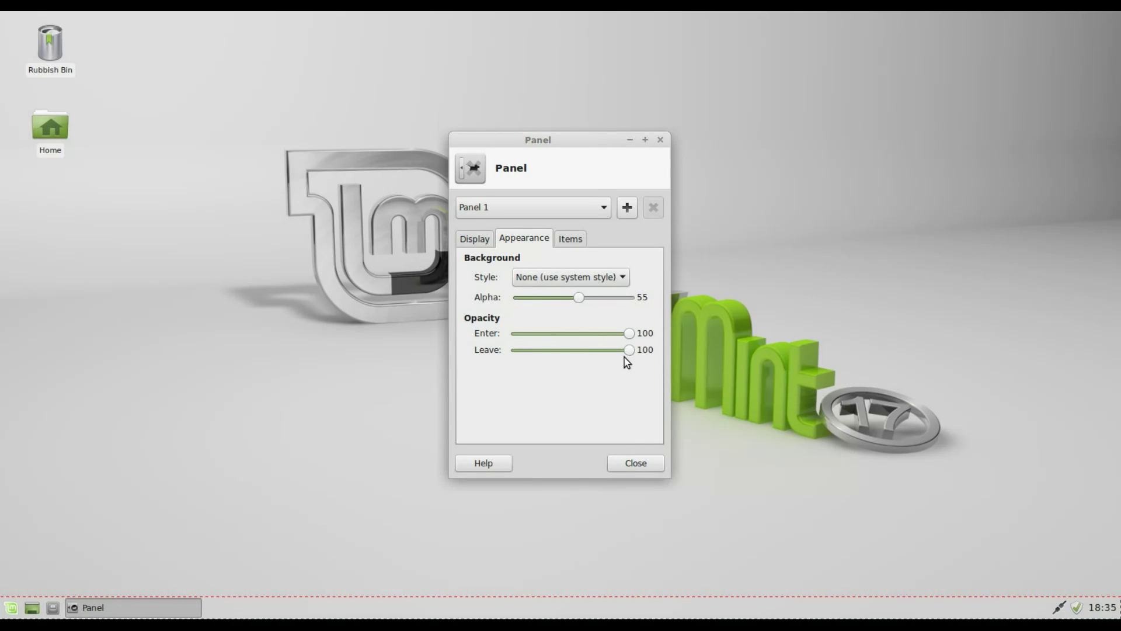
drag(629, 349, 588, 350)
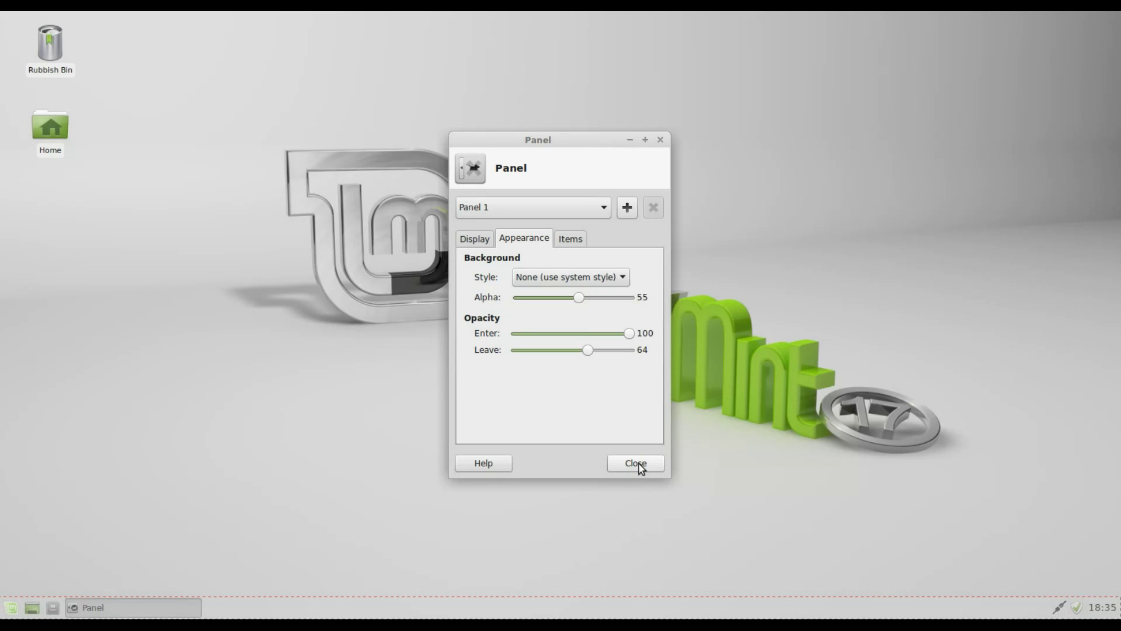
Unlock the panel, move it to the top of the screen, and relock it
click(480, 240)
click(481, 299)
drag(4, 608, 4, 19)
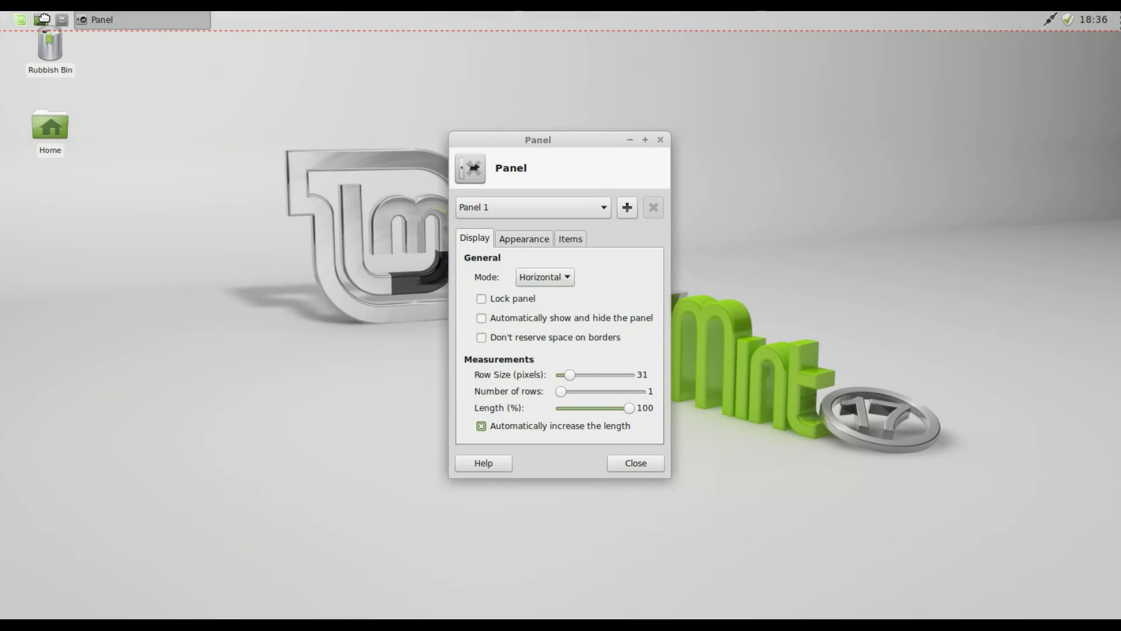
click(481, 299)
click(636, 462)
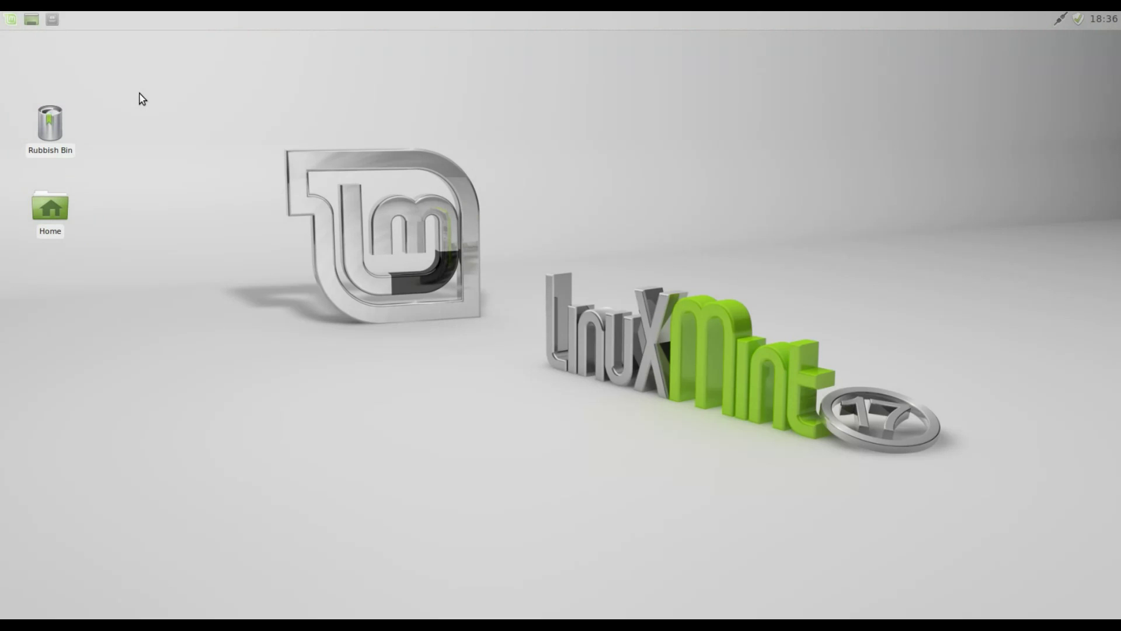
Use the ~/Pictures/filtered2sm folder and apply its blue tree painting as the wallpaper
right_click(489, 219)
click(577, 419)
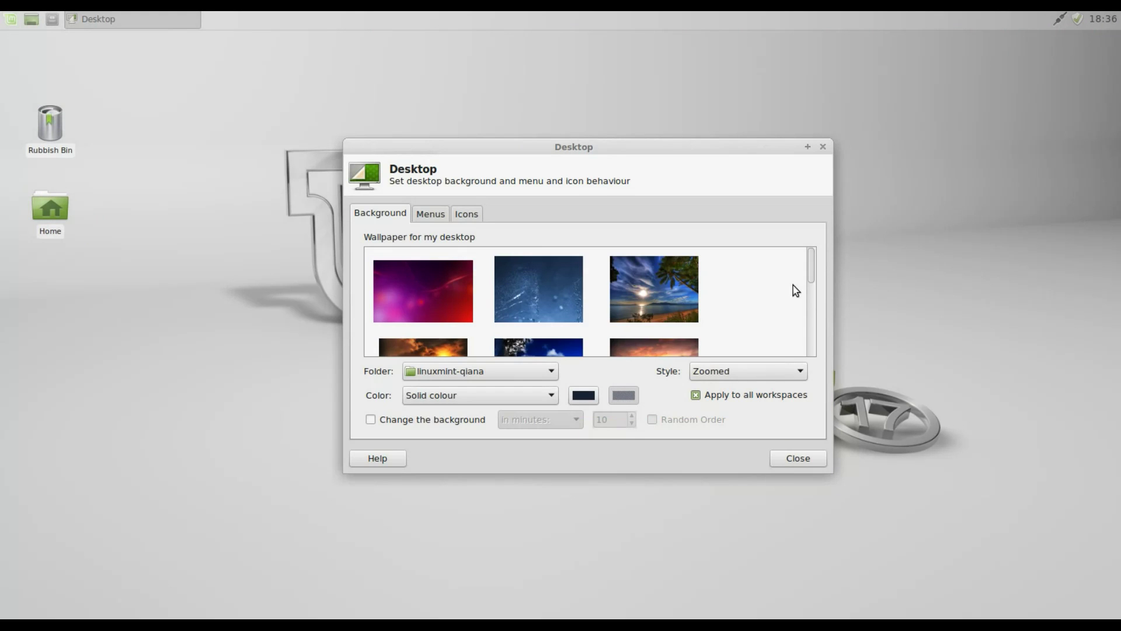
click(521, 371)
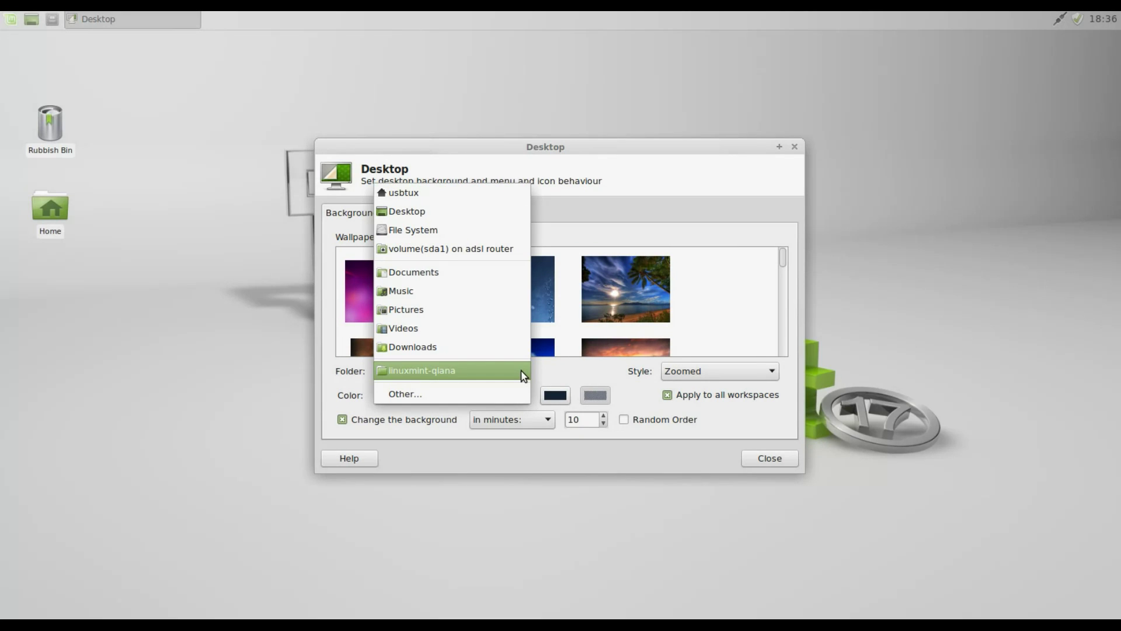
click(488, 393)
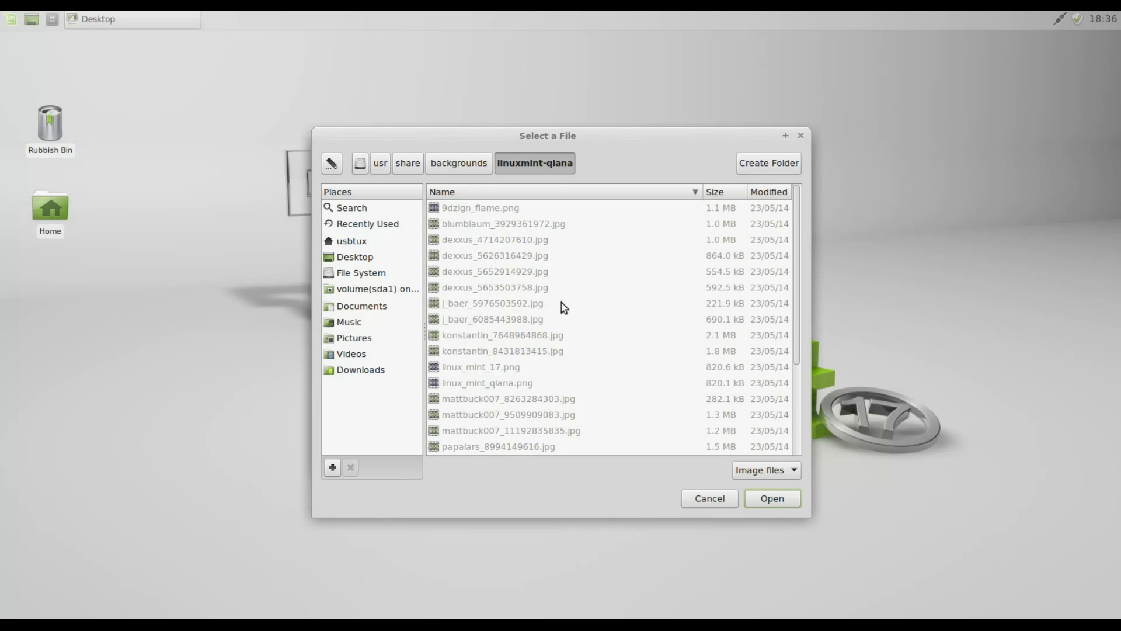
click(453, 167)
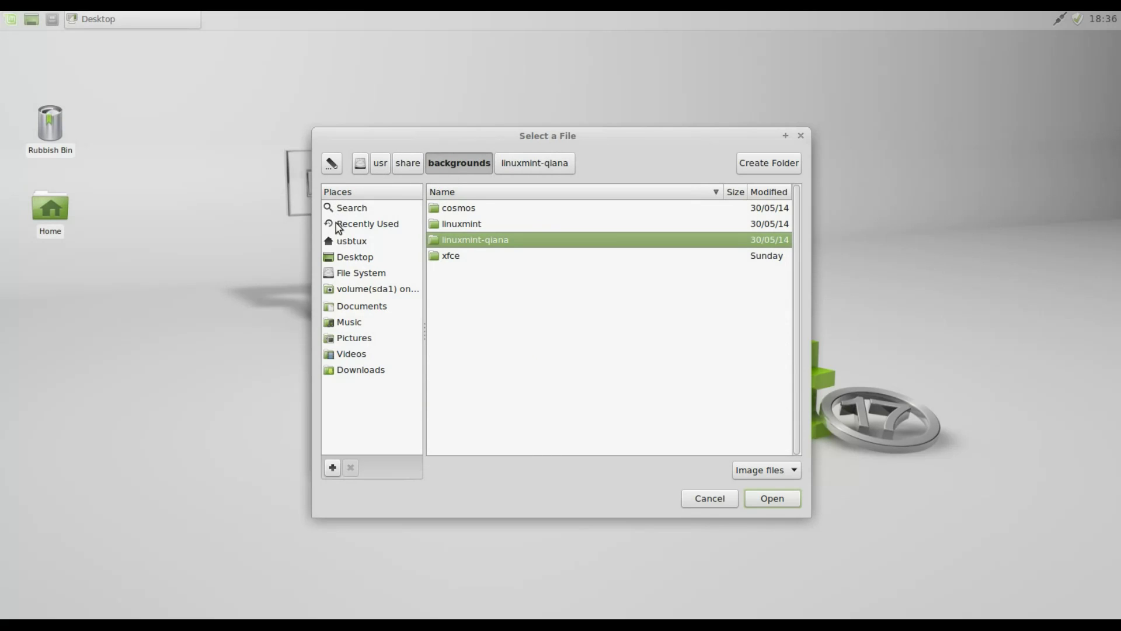
click(348, 242)
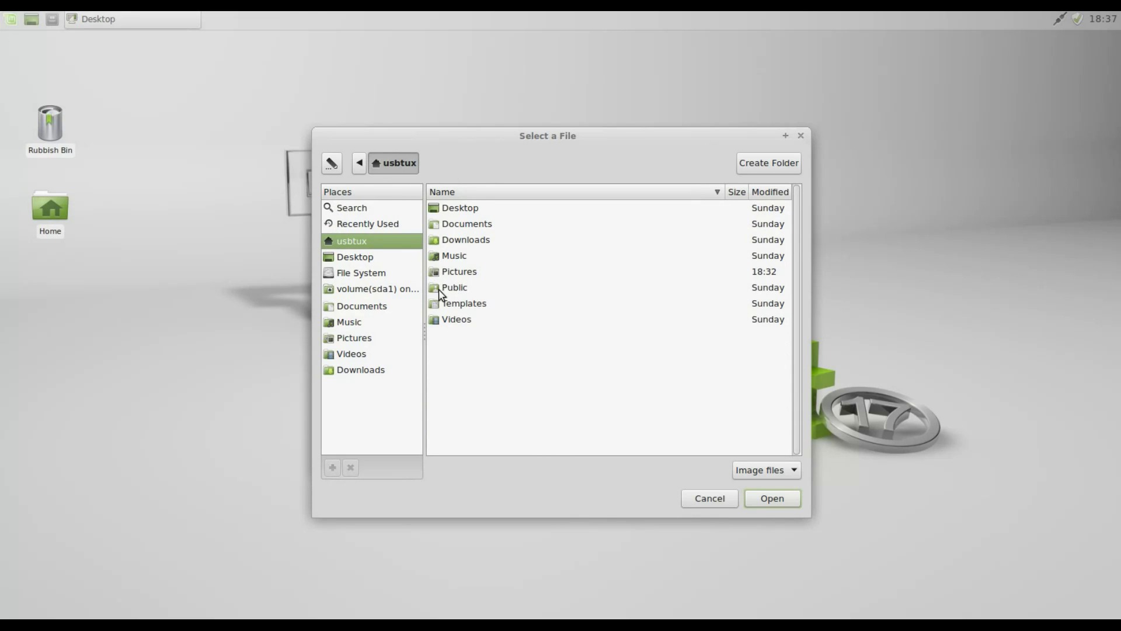
double_click(437, 275)
click(439, 208)
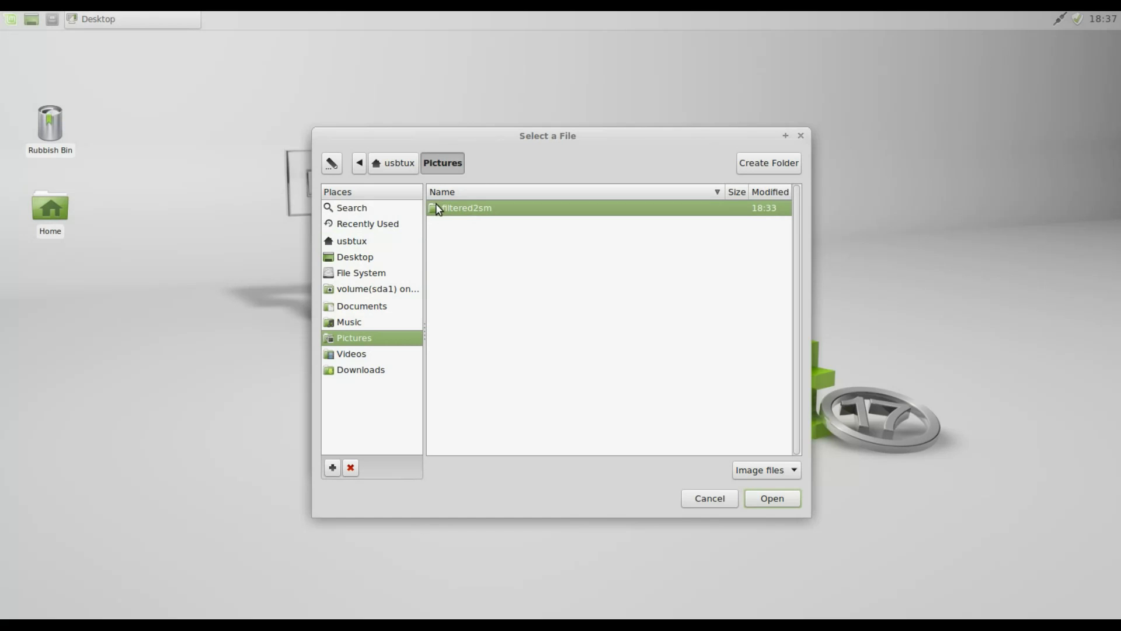
click(766, 499)
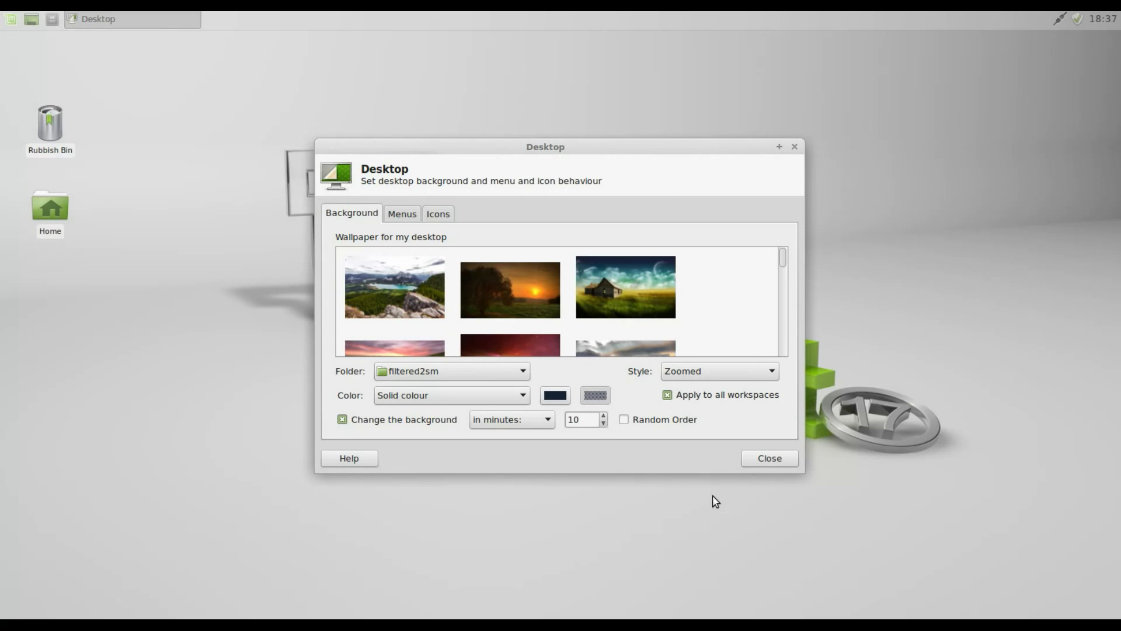
drag(784, 264, 789, 287)
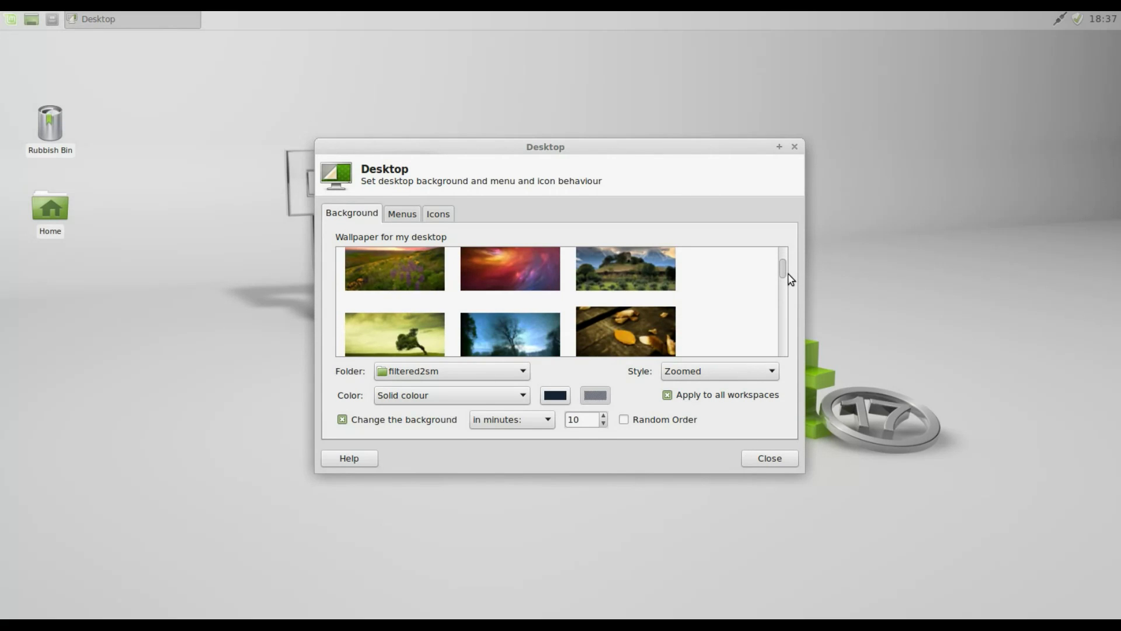
click(499, 257)
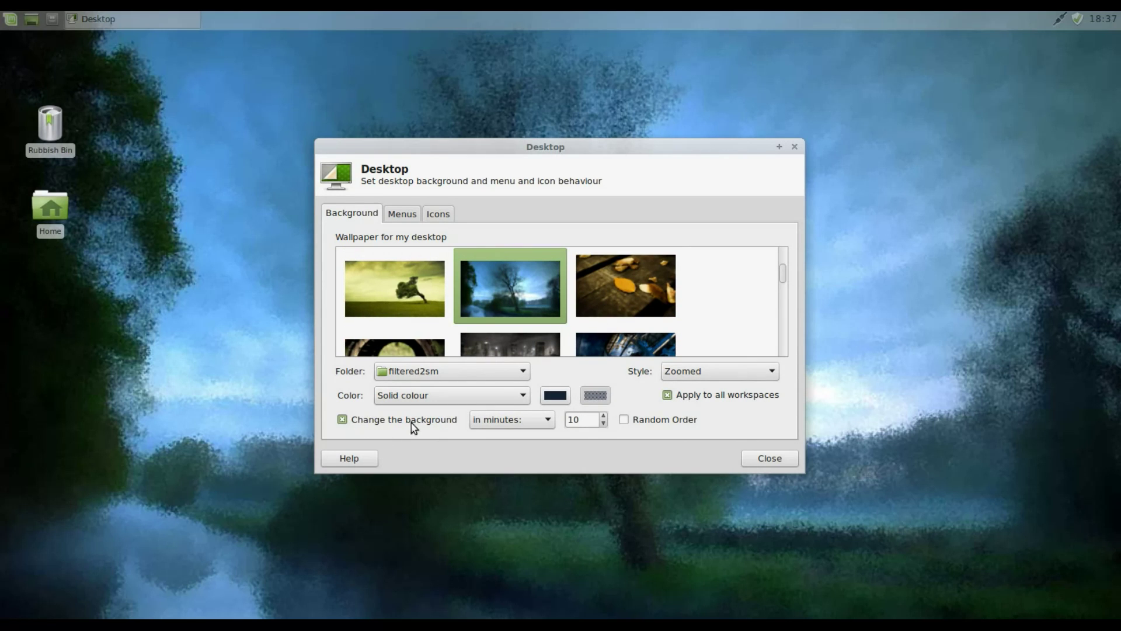
click(773, 459)
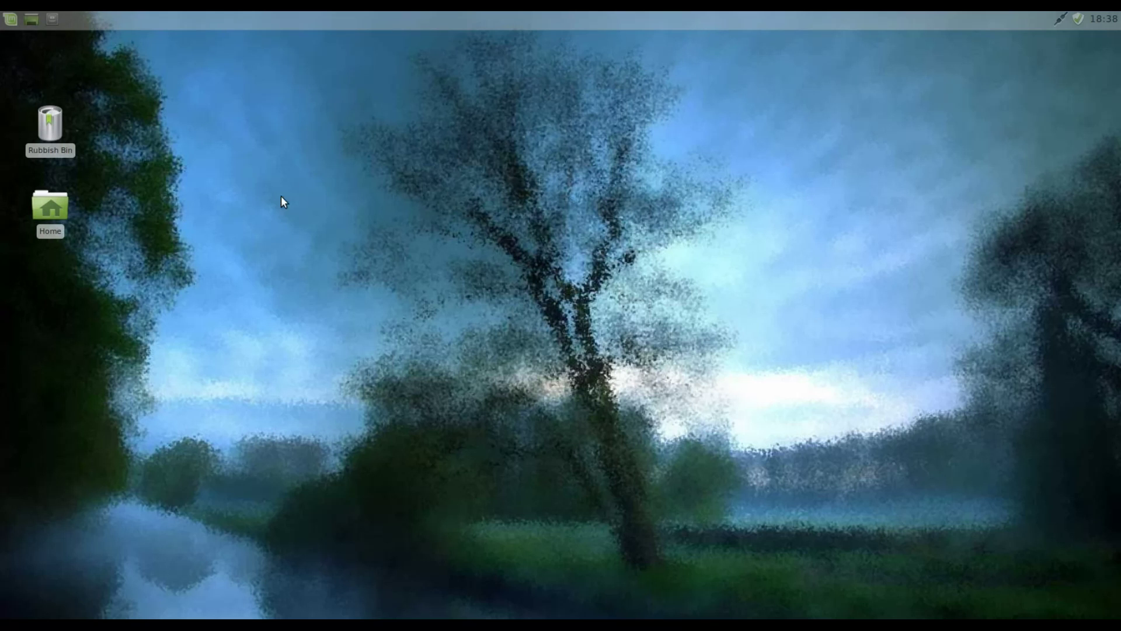
Launch Firefox and search the web for 'noobslabs'
click(14, 23)
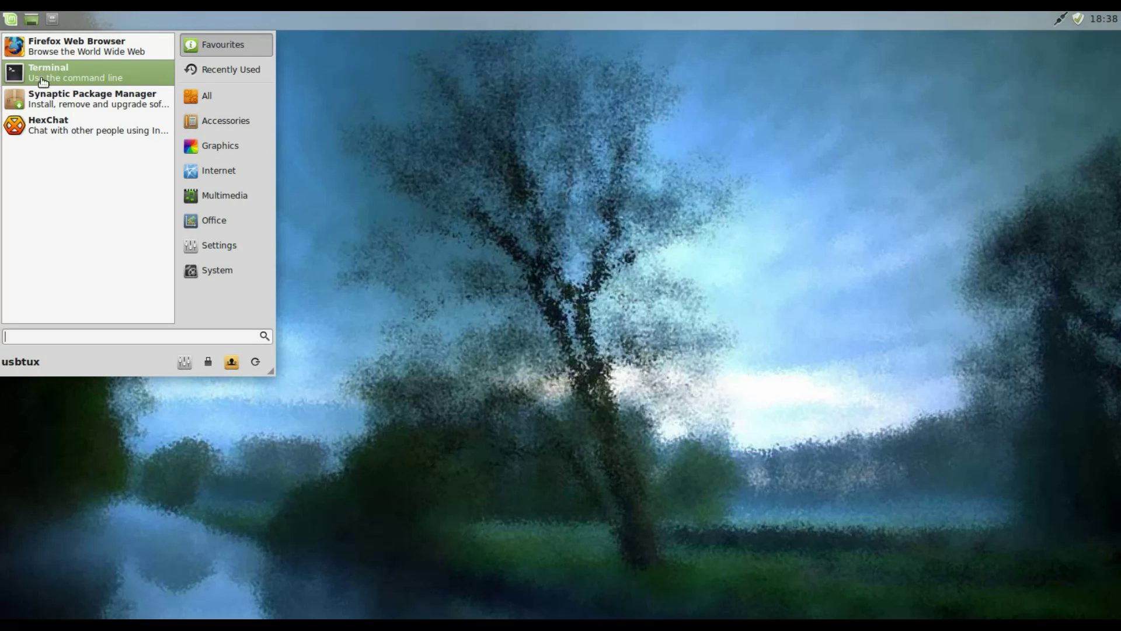
click(77, 44)
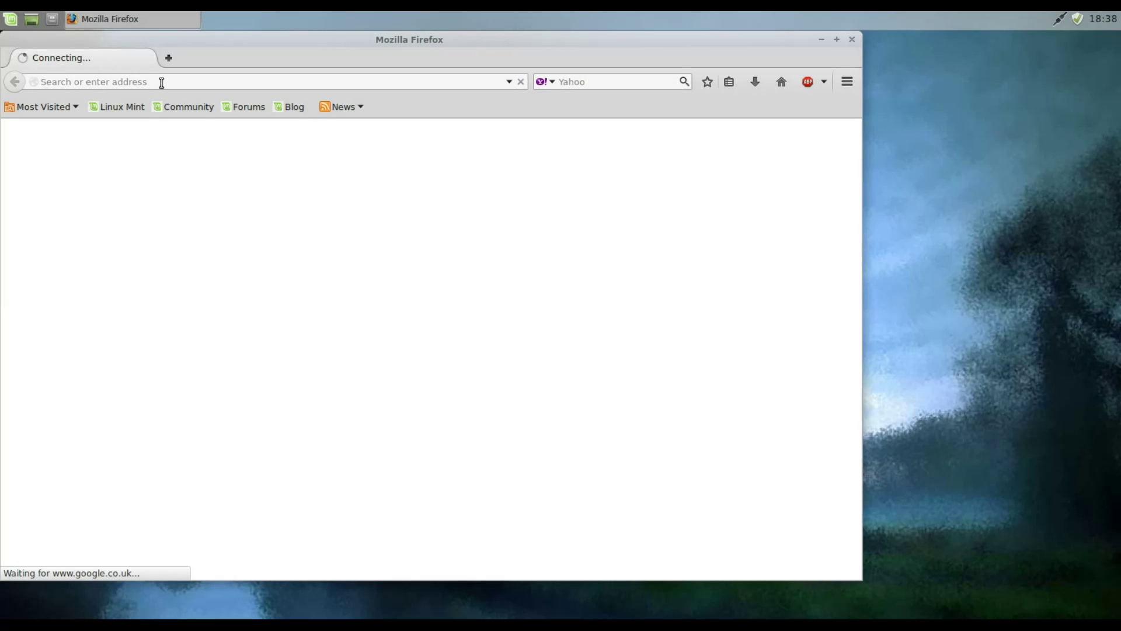
key(BackSpace)
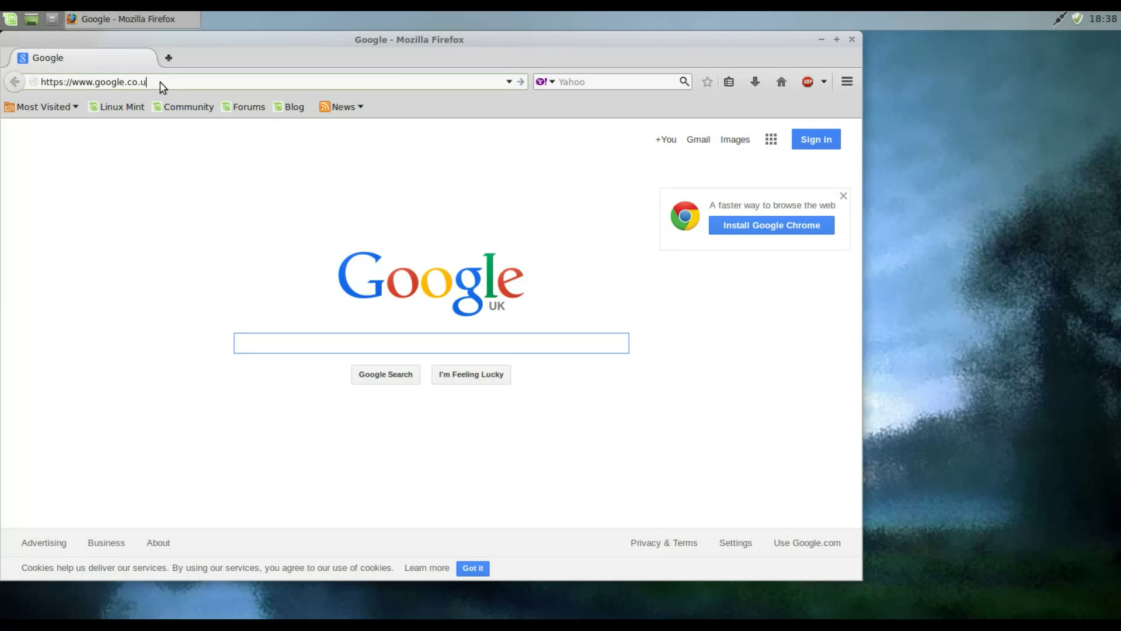
key(BackSpace)
key(BackSpace)
key(BackSpace)
key(BackSpace)
key(BackSpace)
key(BackSpace)
key(BackSpace)
key(BackSpace)
key(BackSpace)
key(BackSpace)
key(BackSpace)
key(BackSpace)
key(BackSpace)
key(BackSpace)
text(n)
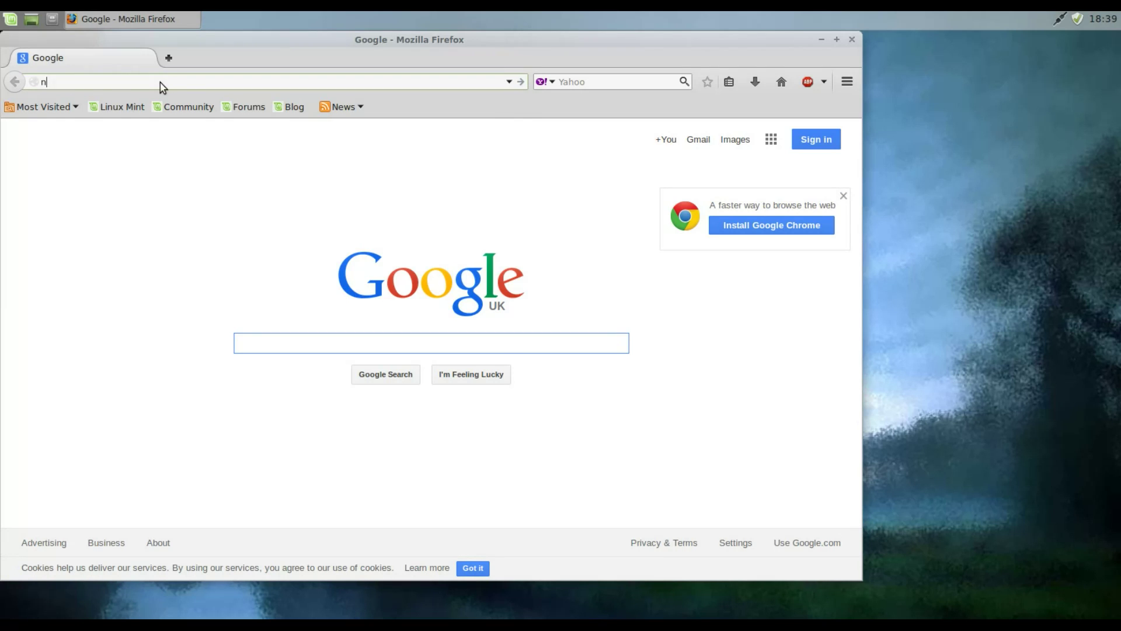
text(oobsl)
text(abs)
key(Return)
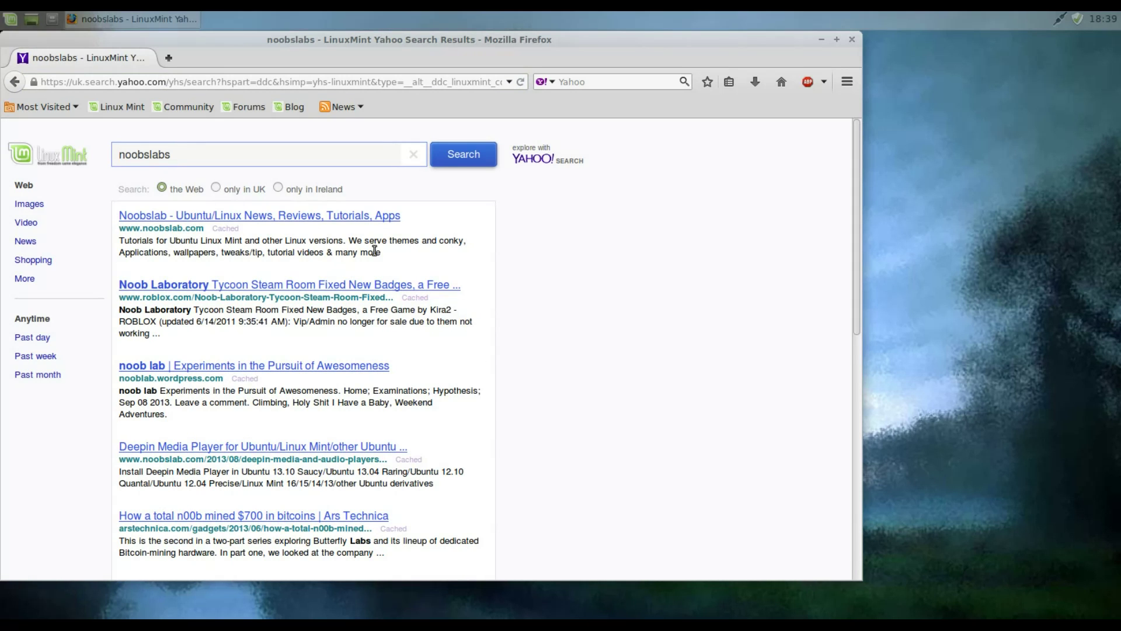
Open noobslab.com's Zen-Suite article and select its ppa:noobslab/themes command
click(303, 216)
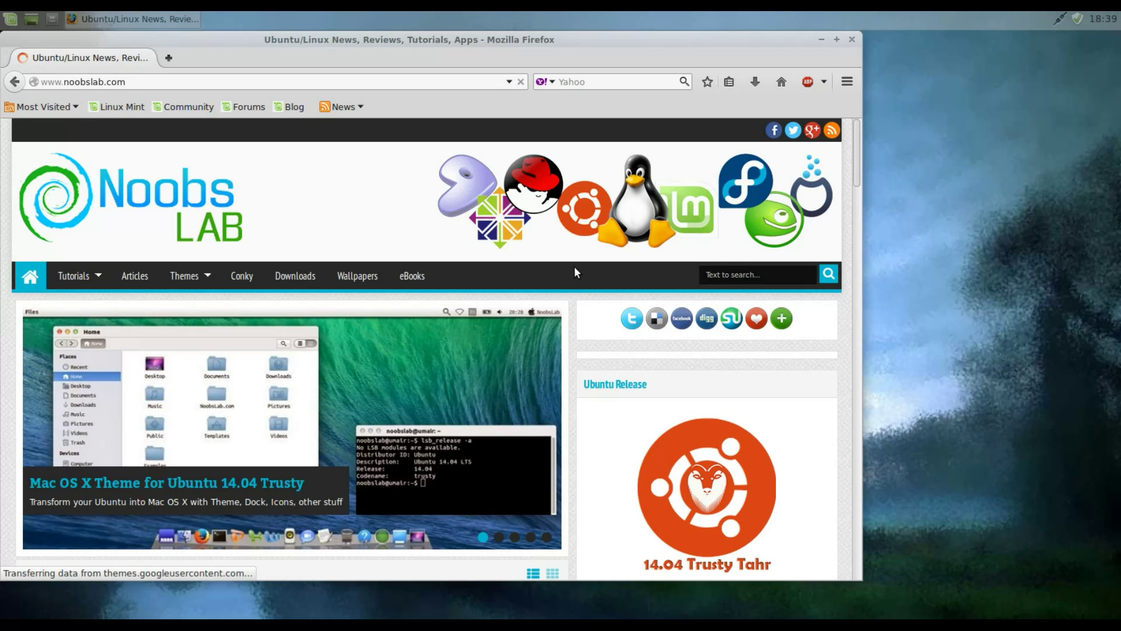
scroll(351, 201, down, 1)
scroll(402, 248, down, 2)
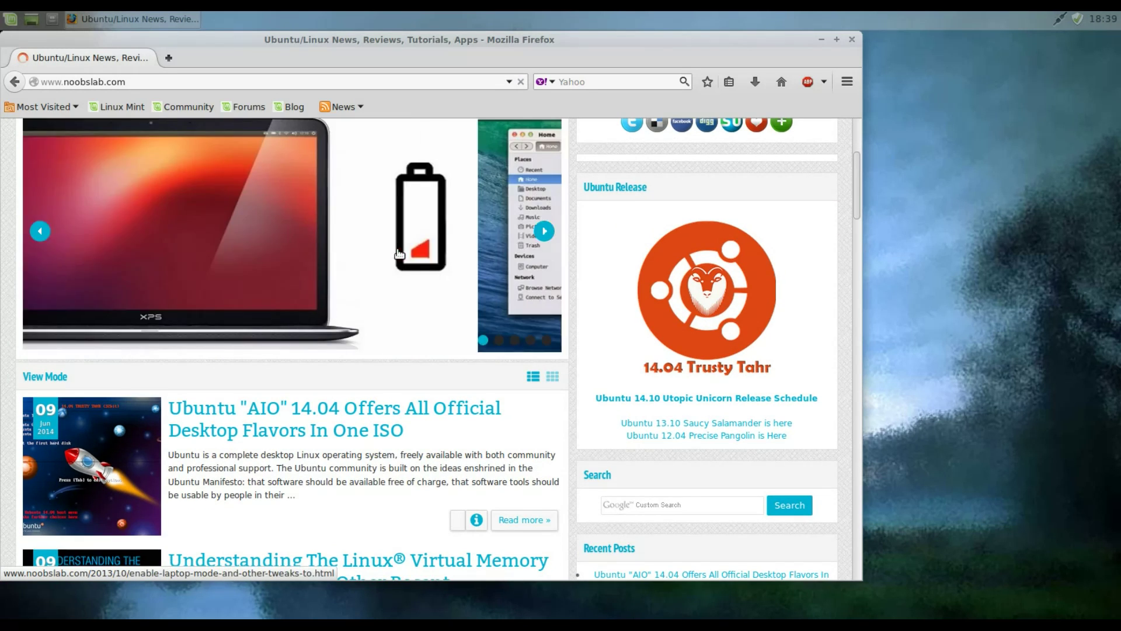
scroll(483, 439, down, 1)
scroll(671, 259, down, 5)
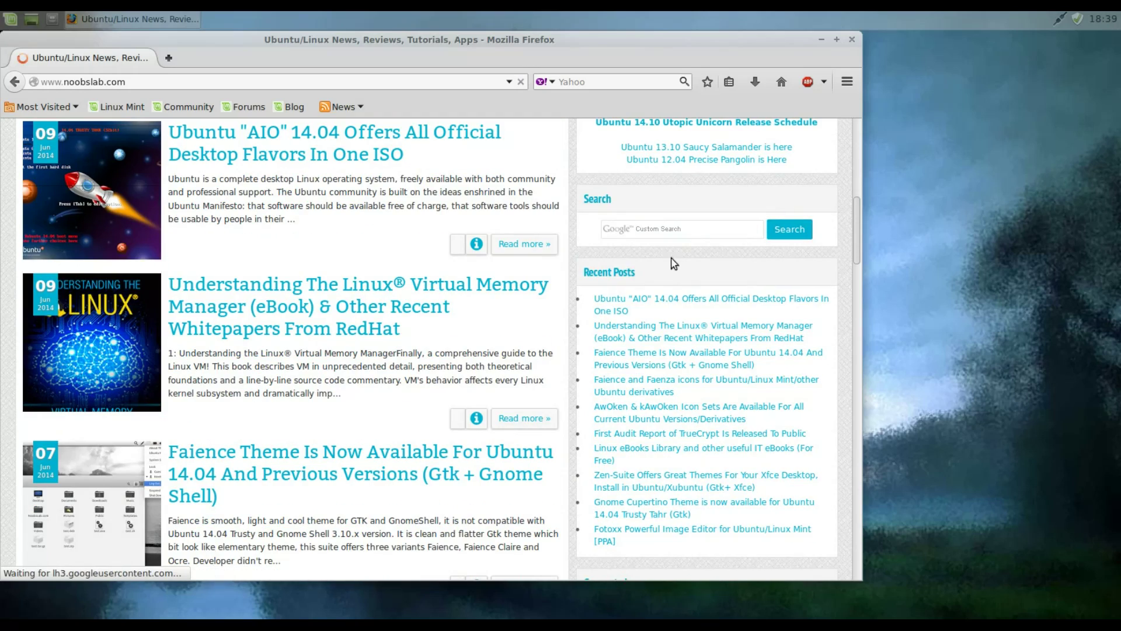
scroll(476, 267, down, 5)
scroll(476, 266, down, 3)
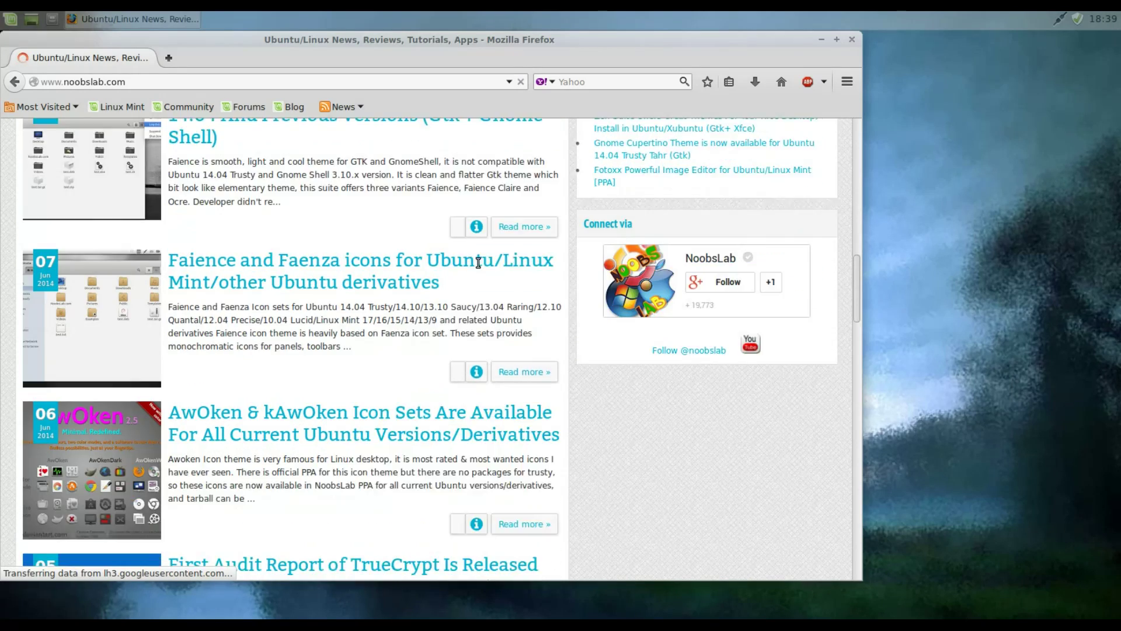
scroll(476, 262, down, 2)
scroll(447, 284, down, 5)
scroll(447, 285, down, 5)
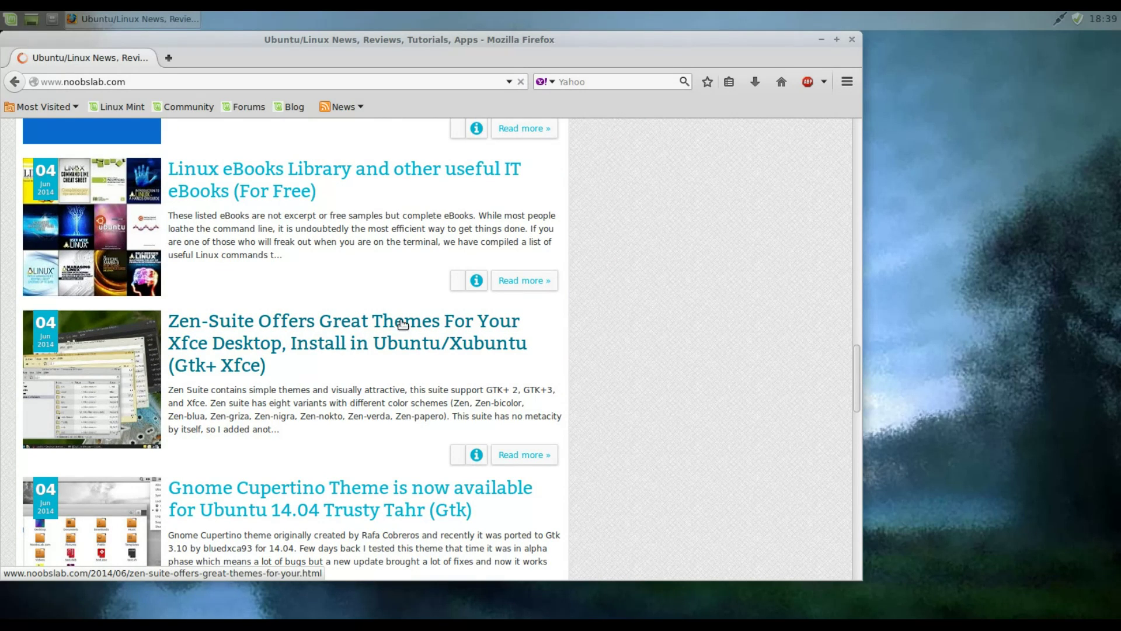
click(301, 323)
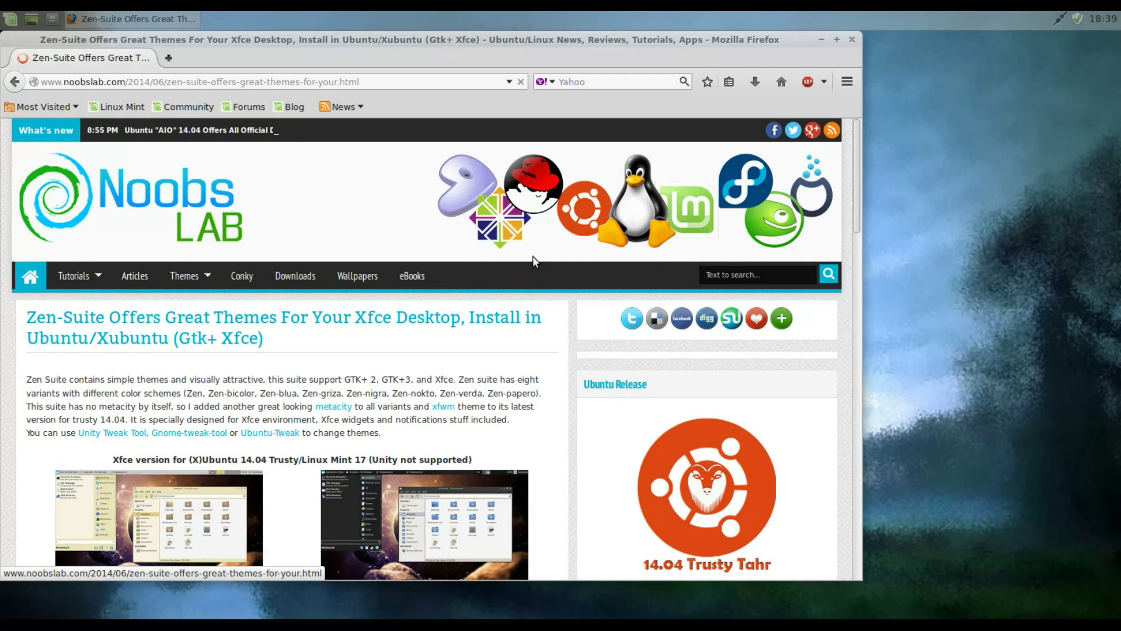
scroll(562, 378, down, 5)
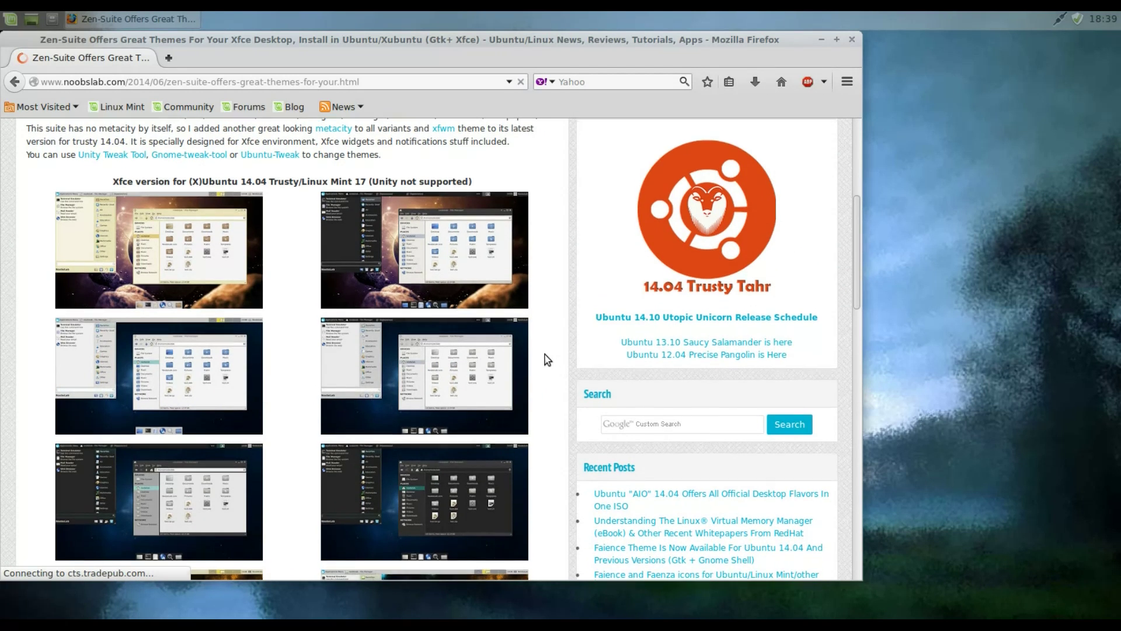
scroll(545, 349, down, 2)
scroll(551, 336, up, 2)
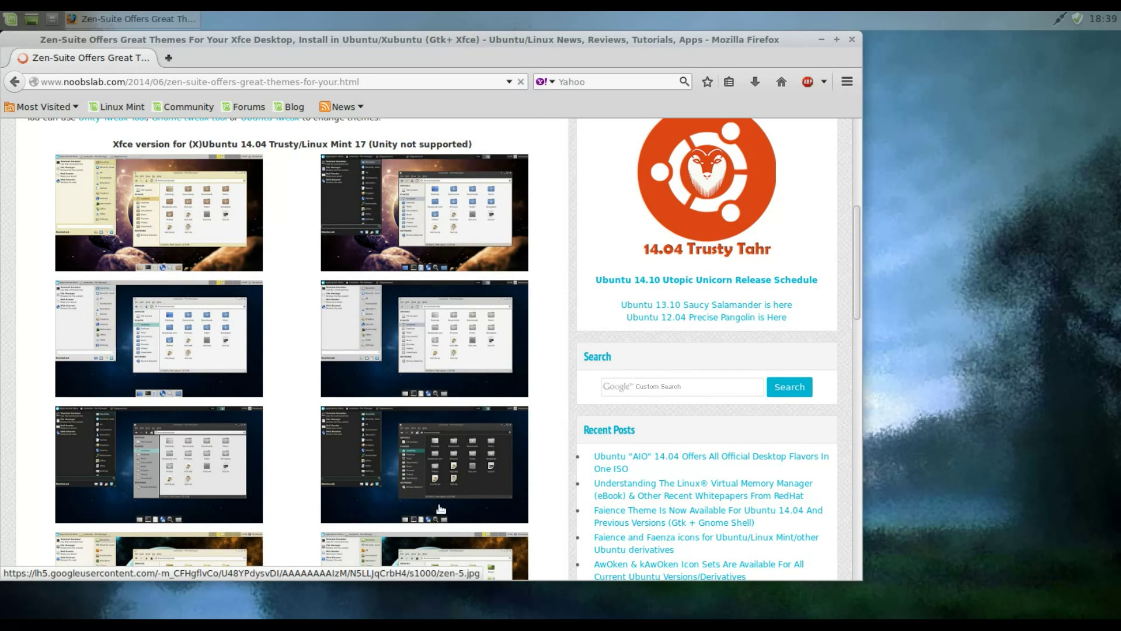
scroll(480, 471, down, 1)
scroll(480, 471, down, 3)
scroll(483, 458, down, 2)
scroll(488, 446, down, 4)
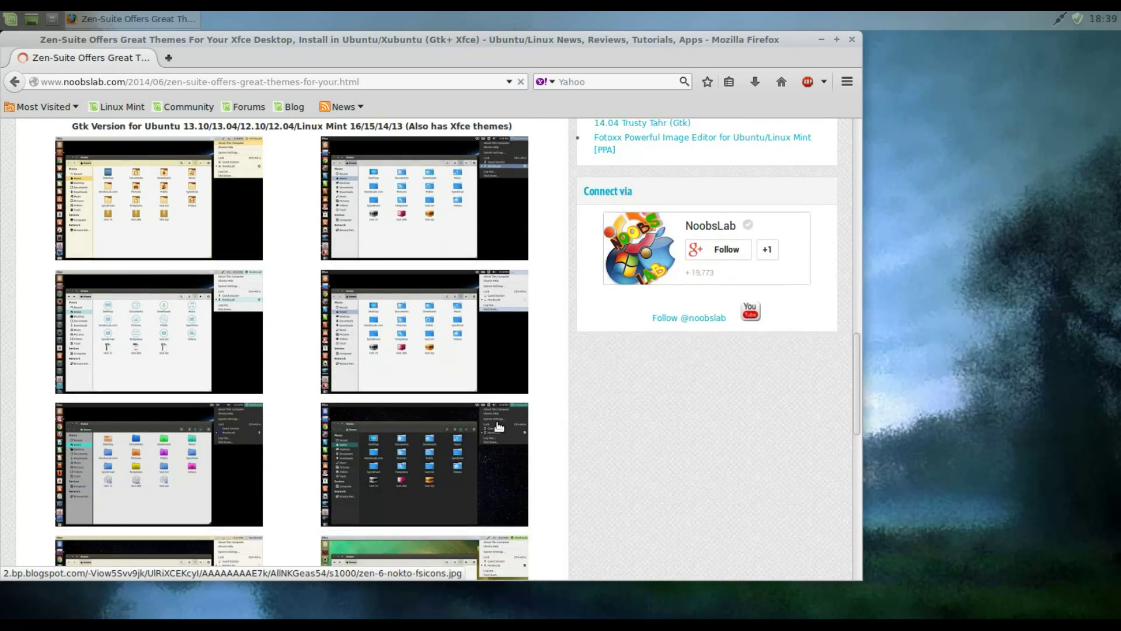
scroll(493, 432, down, 4)
scroll(496, 420, down, 3)
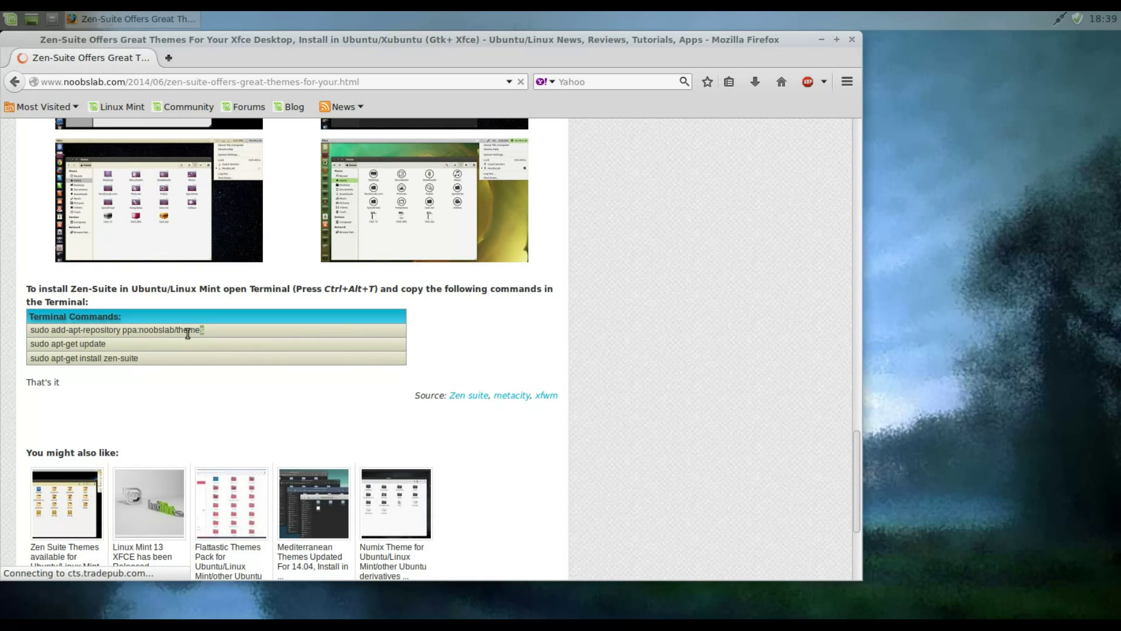
drag(206, 331, 95, 324)
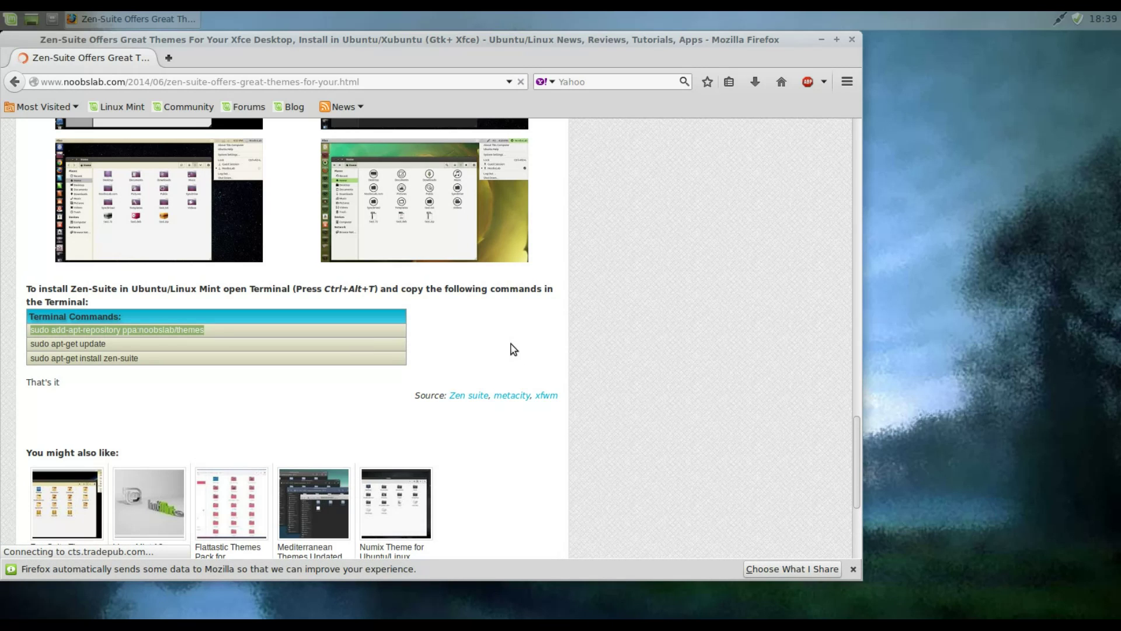
Run the pasted add-apt-repository ppa:noobslab/themes command in a new terminal and enter the password
click(11, 19)
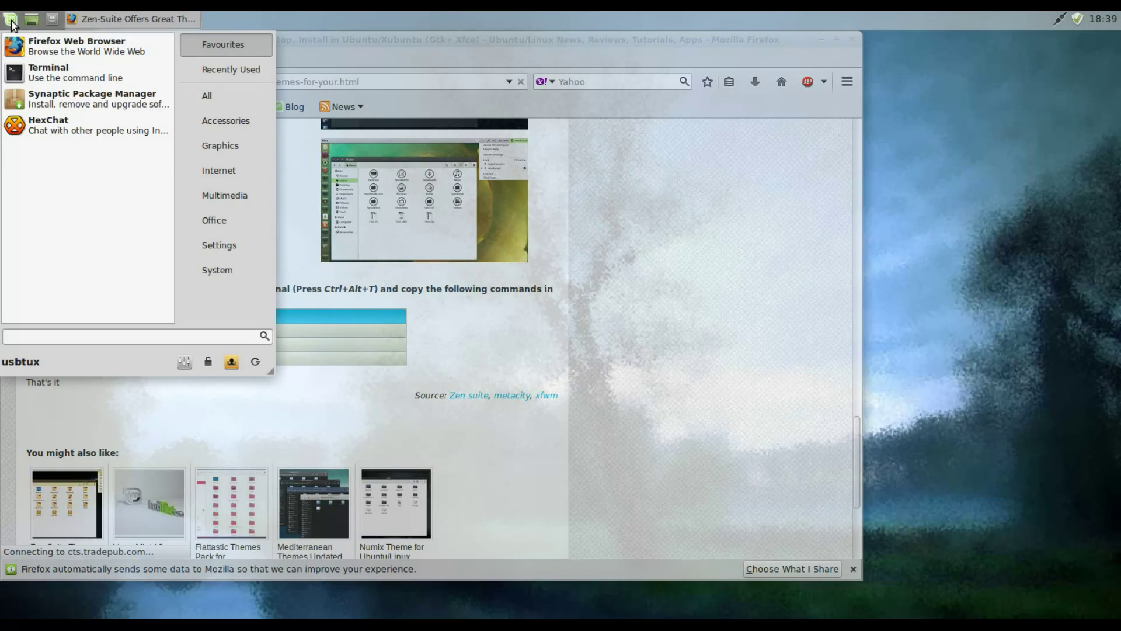
click(37, 73)
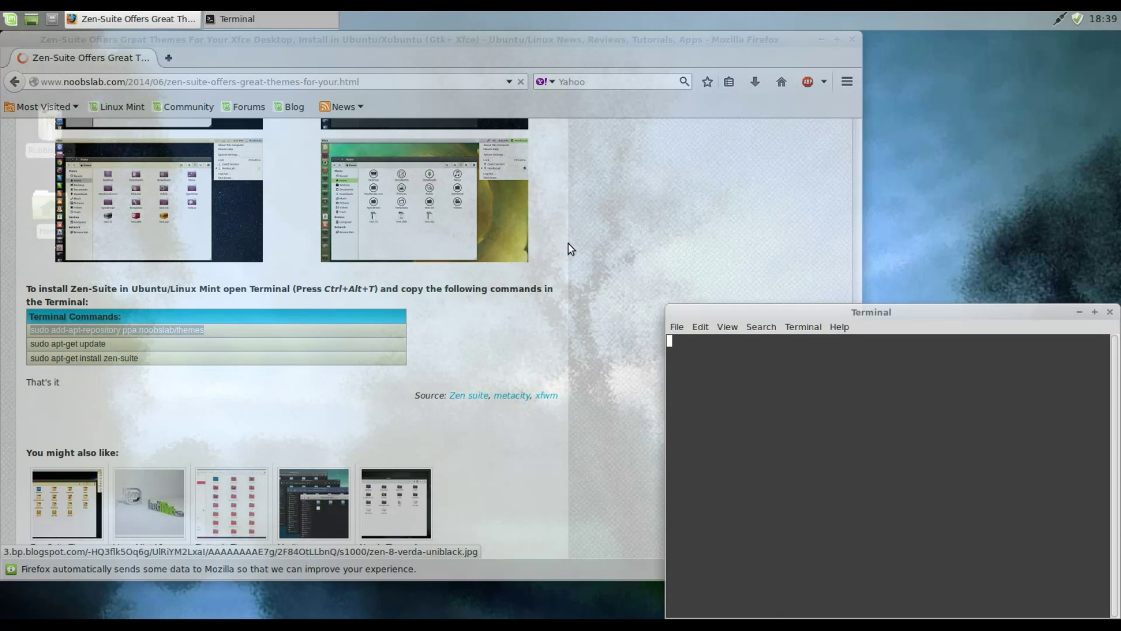
middle_click(833, 351)
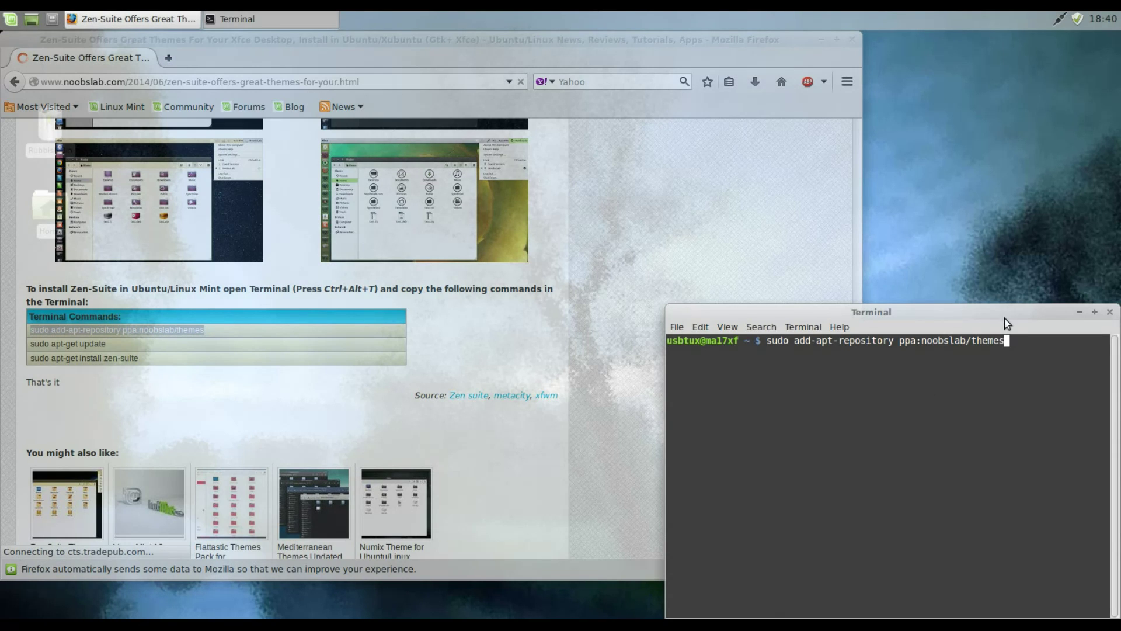
drag(955, 312, 903, 201)
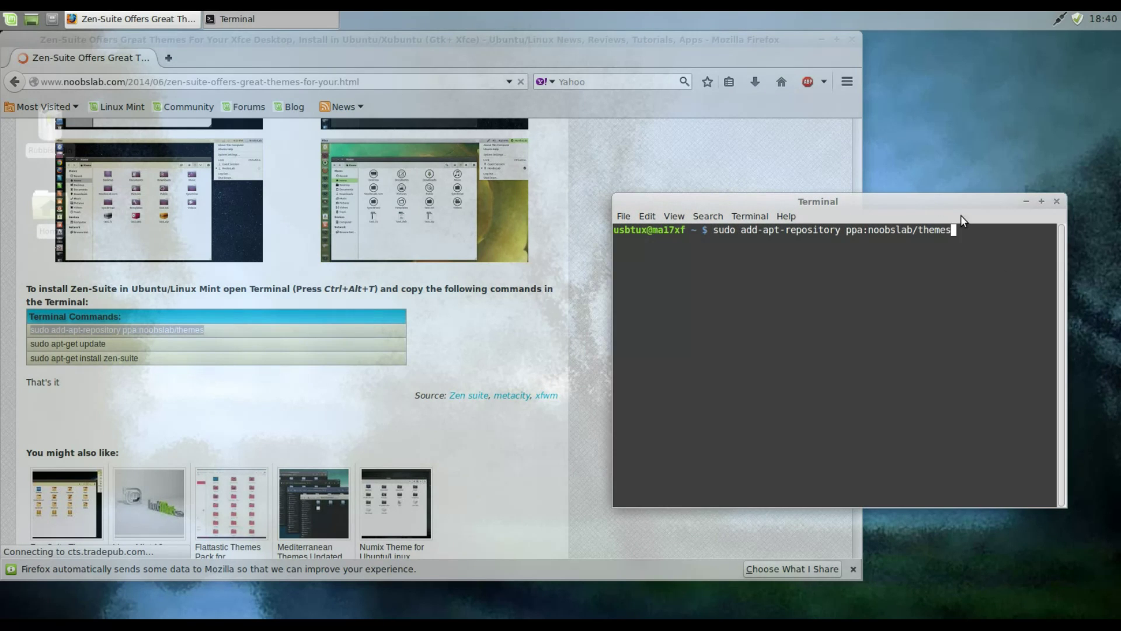
key(Return)
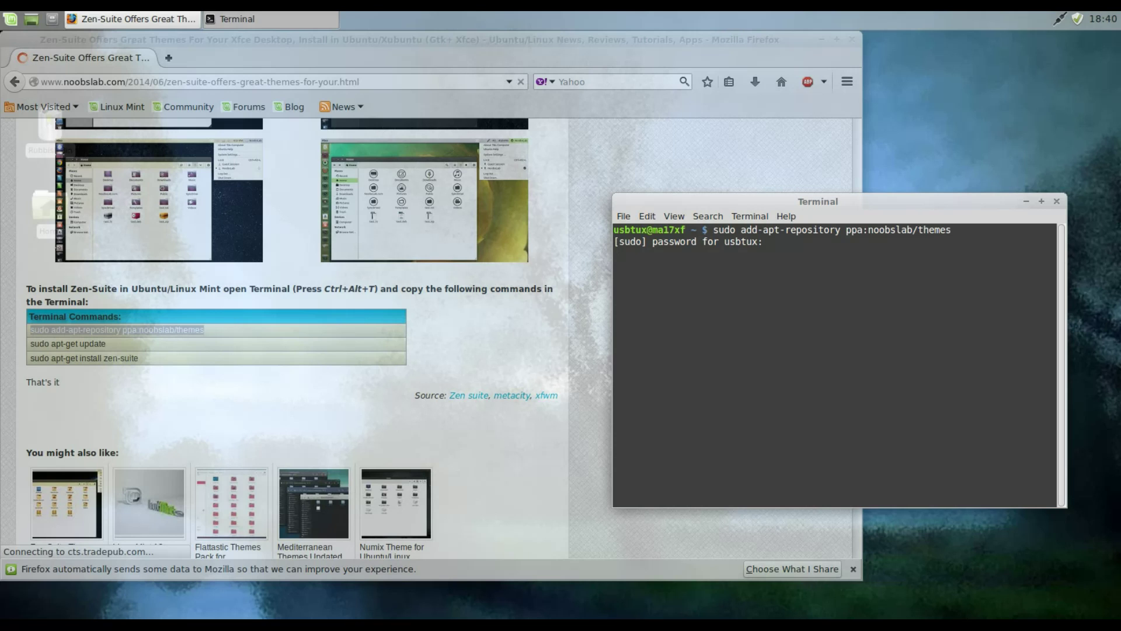
key(Return)
key(Return)
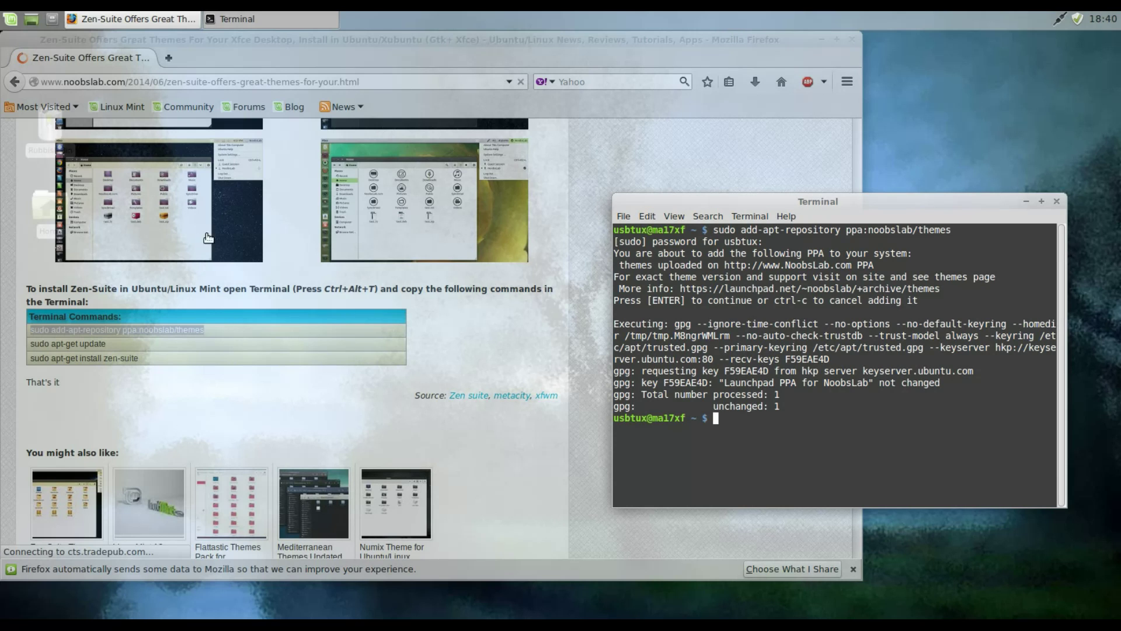
Open the MintX-Colors article and select its 'sudo add-apt-repository ppa:noobslab/icons' command
click(14, 82)
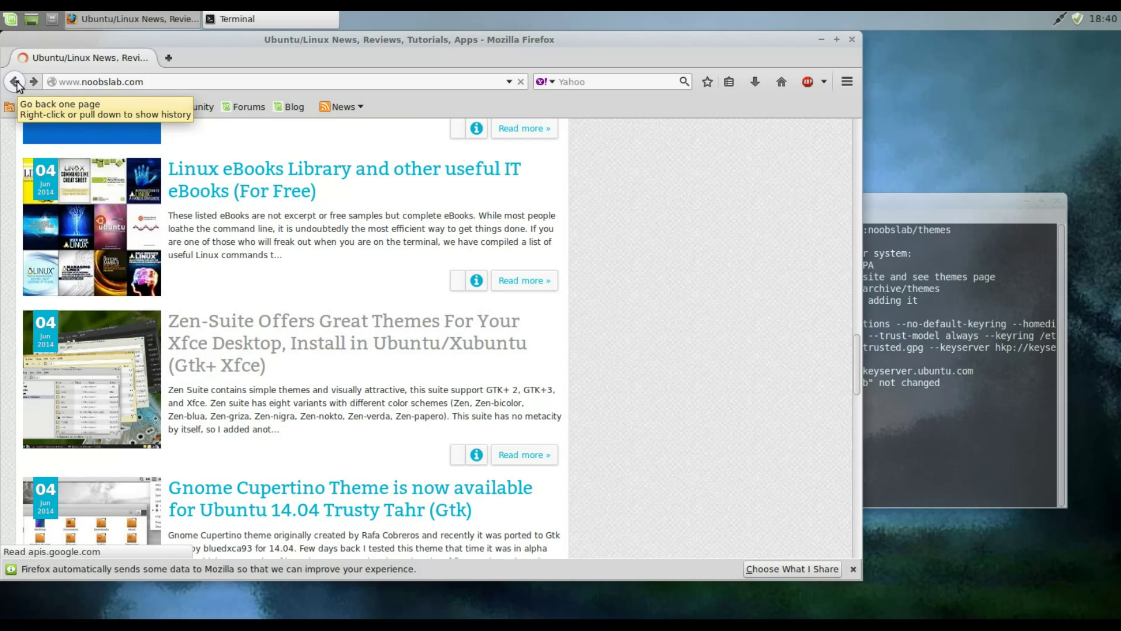
scroll(326, 311, down, 1)
scroll(386, 390, down, 4)
scroll(387, 389, down, 2)
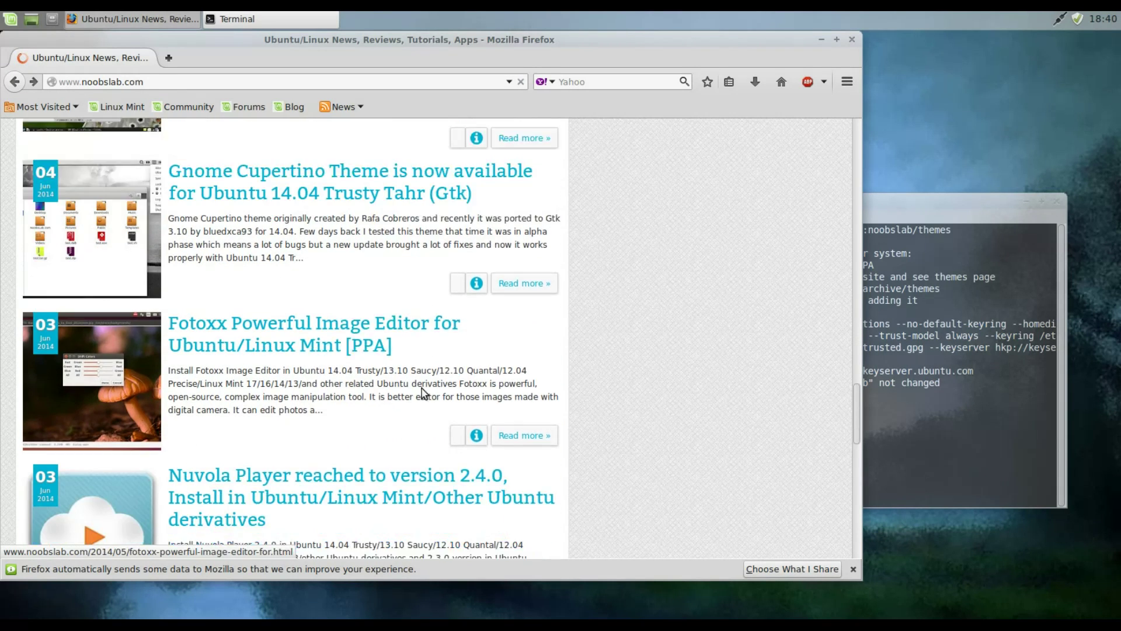
scroll(426, 390, down, 3)
scroll(433, 378, down, 5)
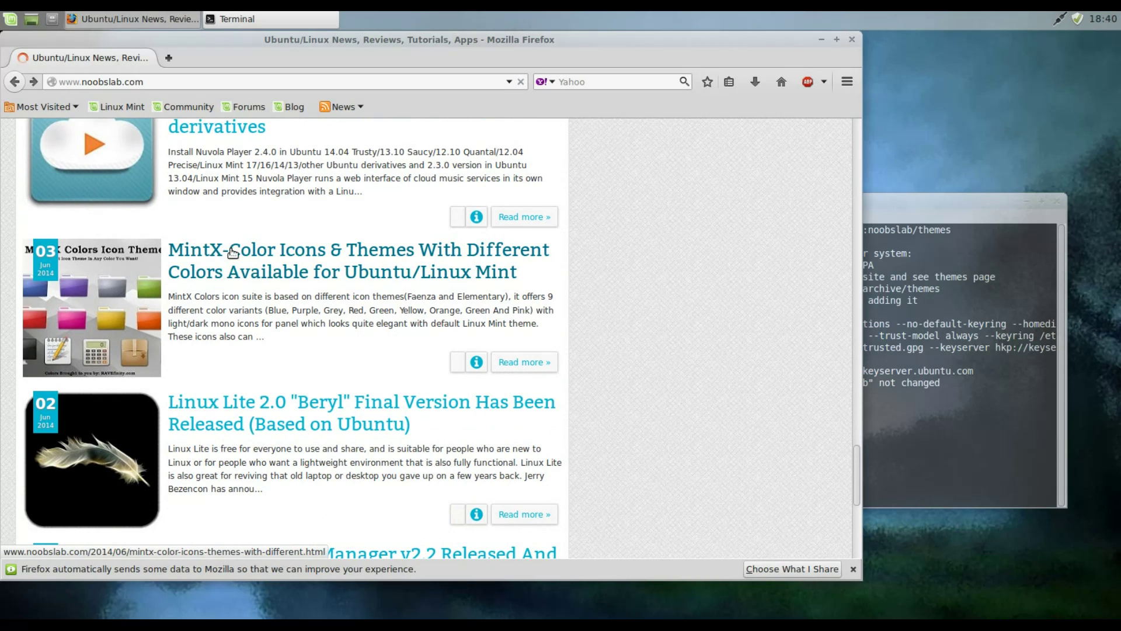
click(347, 253)
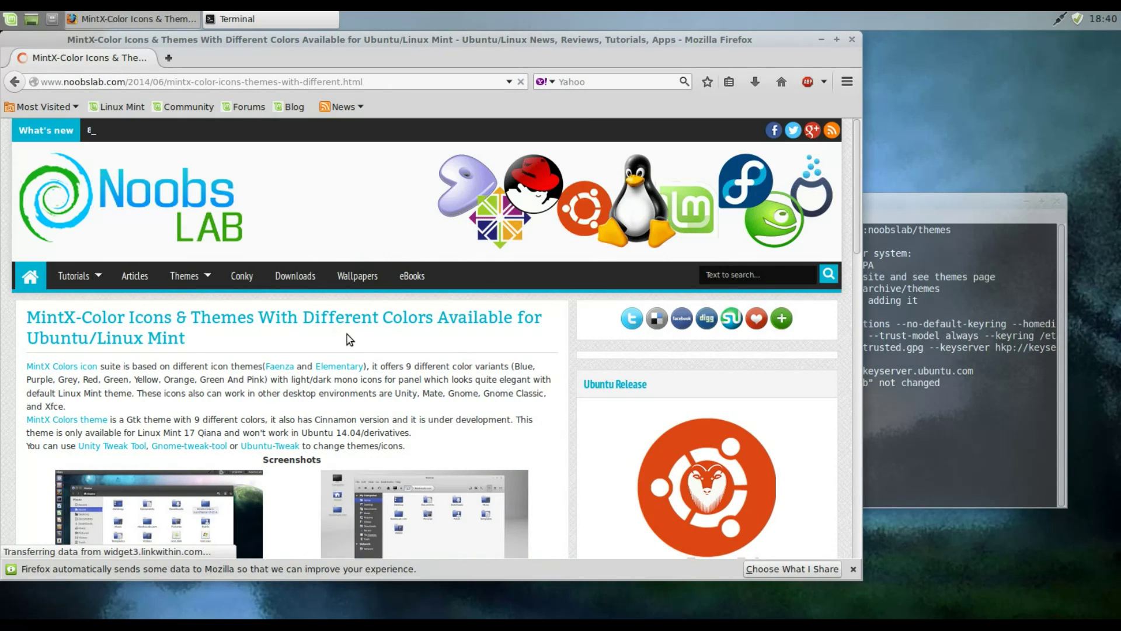
scroll(364, 340, down, 3)
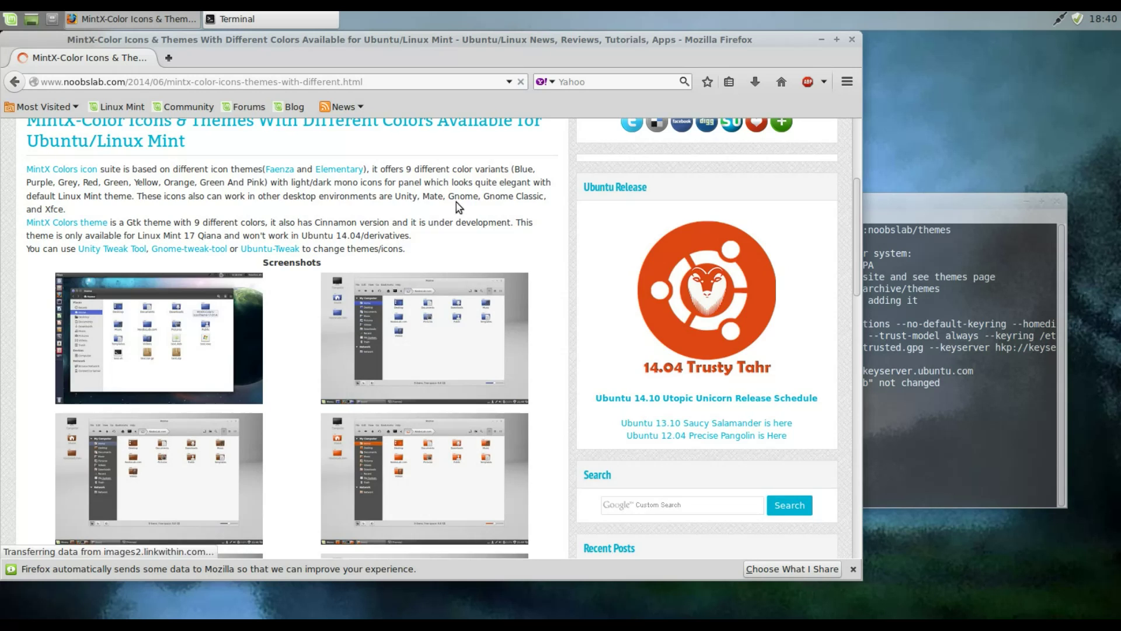
scroll(459, 210, down, 2)
scroll(458, 215, down, 2)
scroll(401, 342, down, 3)
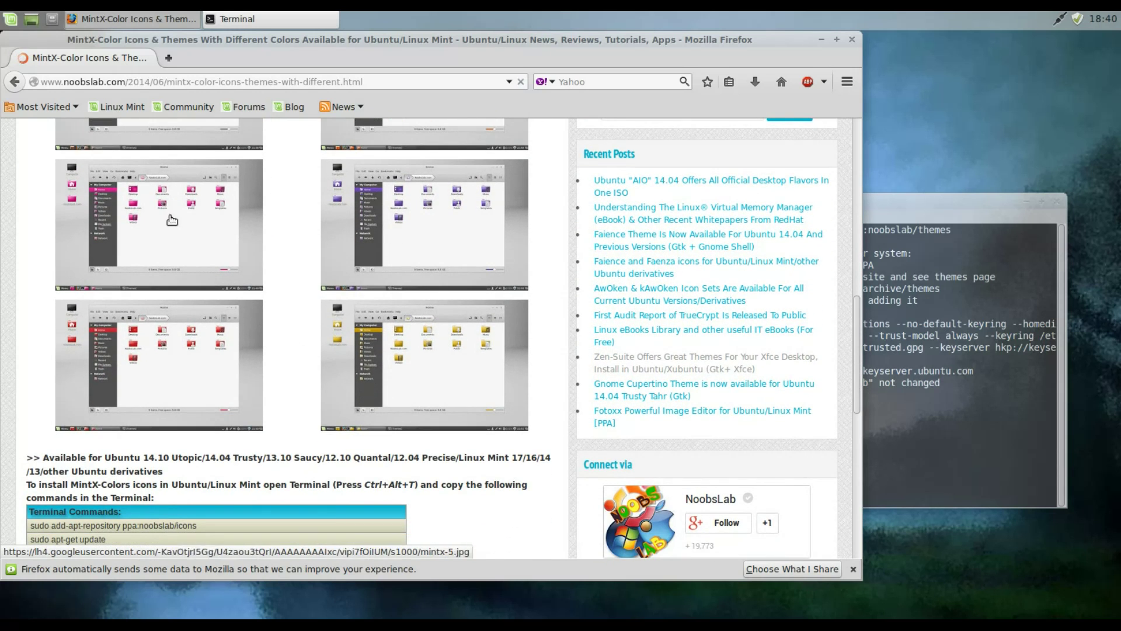
scroll(421, 342, down, 2)
scroll(455, 341, down, 2)
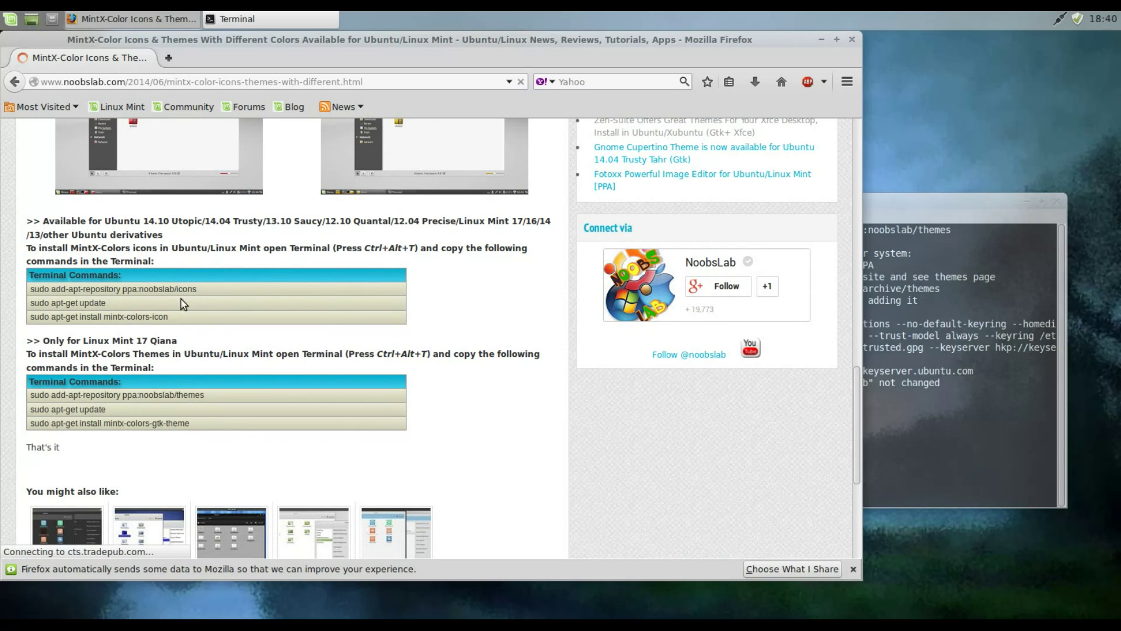
drag(198, 290, 33, 287)
key(ctrl+c)
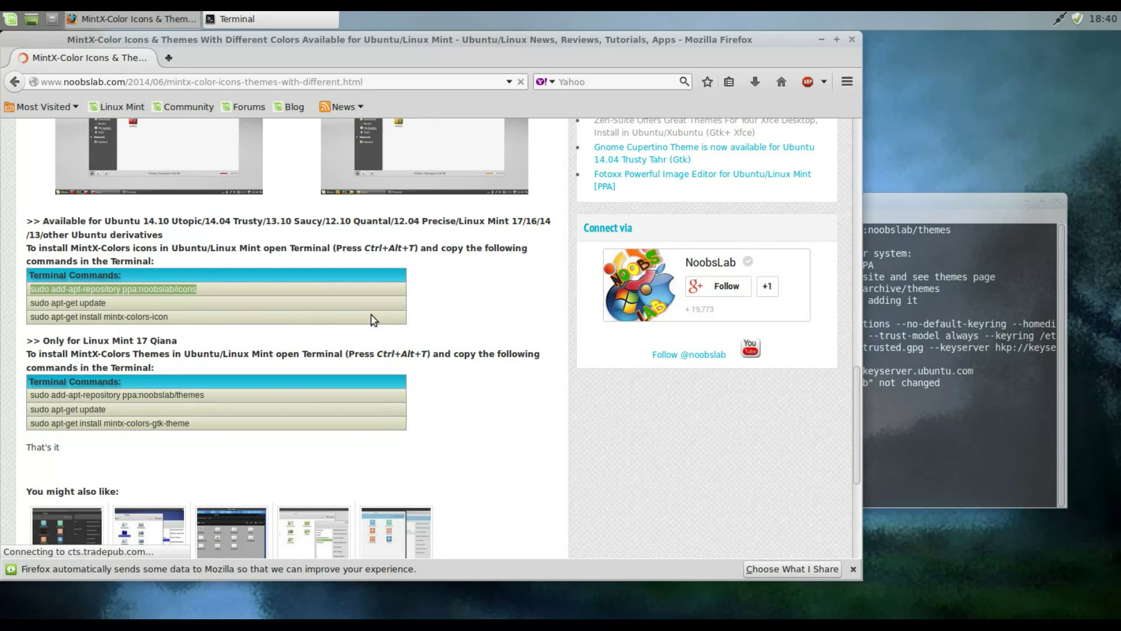
click(902, 198)
Run the pasted ppa:noobslab/icons add-repository command and confirm it
middle_click(798, 429)
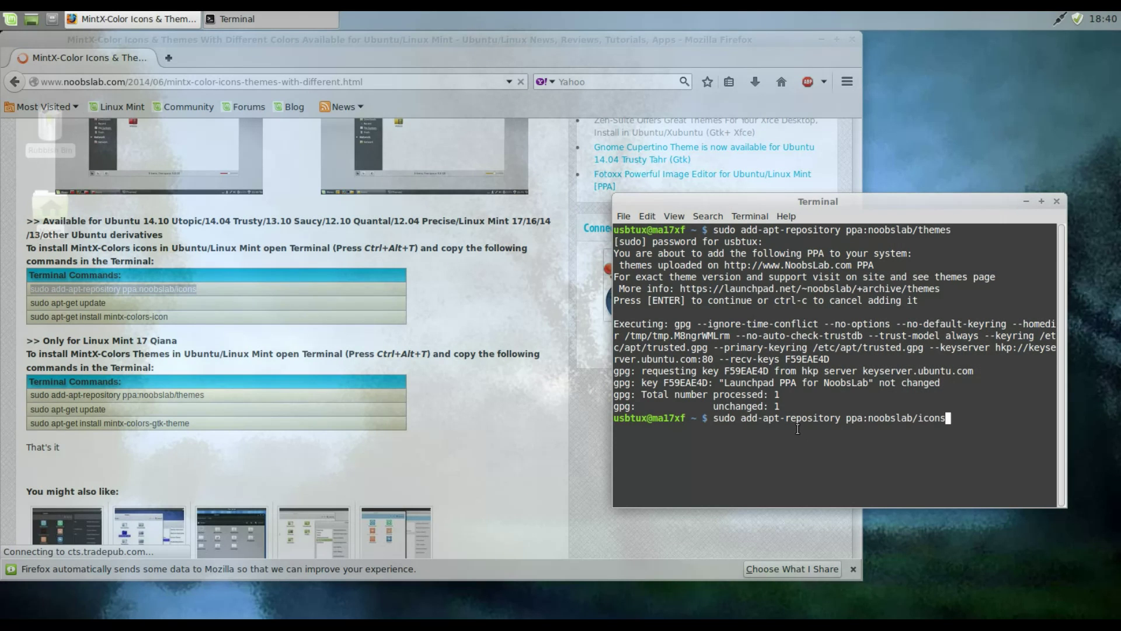
key(Return)
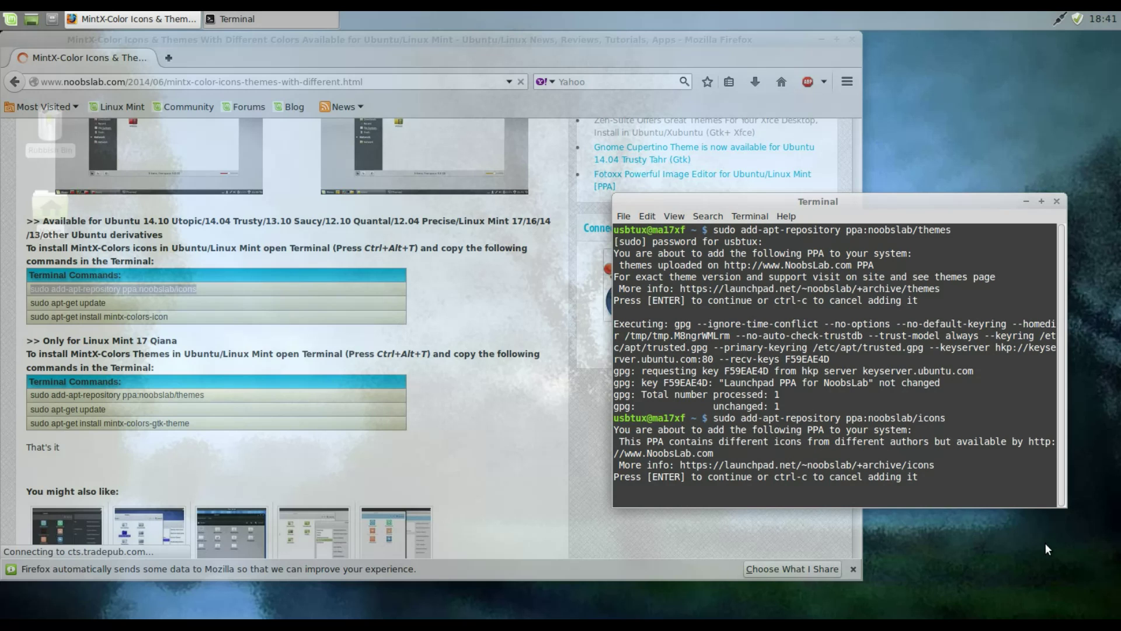
key(Return)
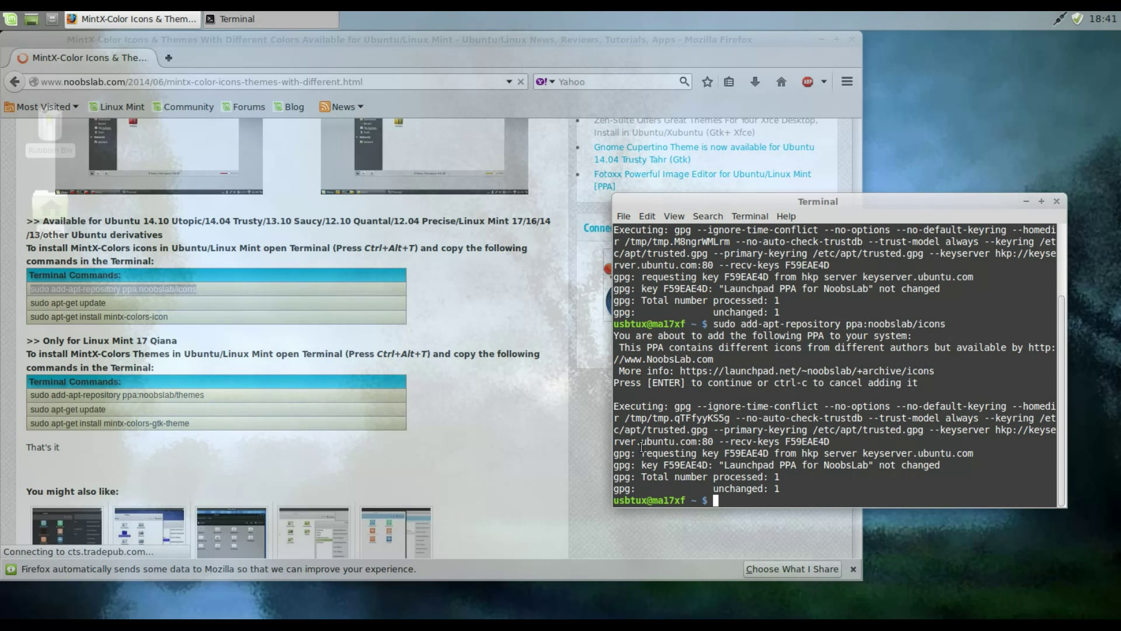
Copy 'sudo apt-get update' from the article and run it in the terminal
click(98, 303)
drag(107, 303, 30, 303)
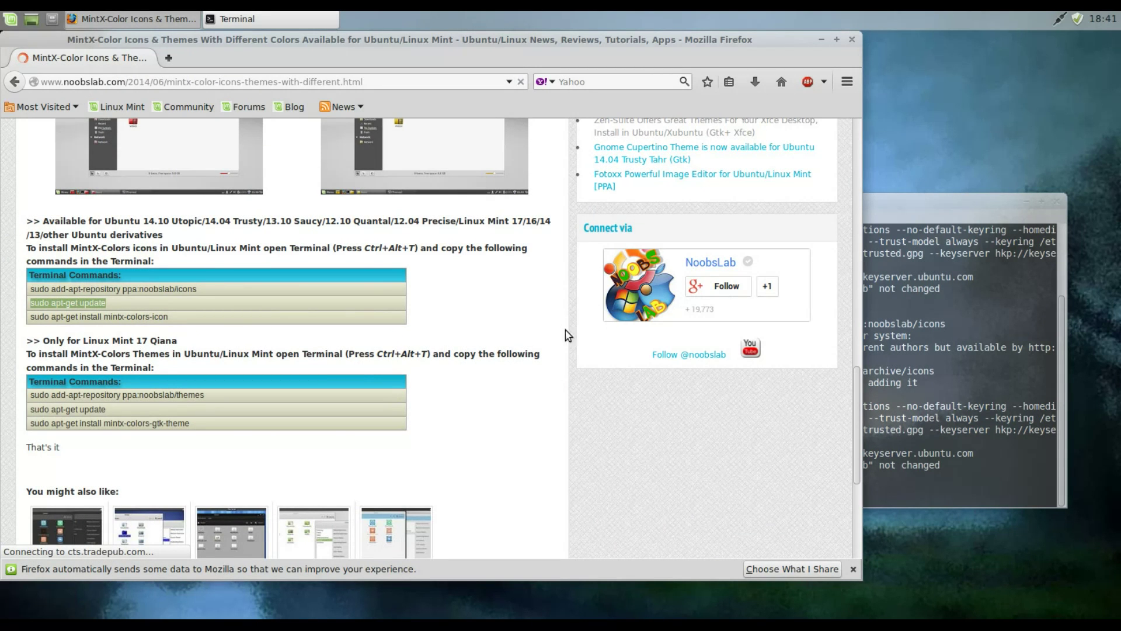
click(943, 223)
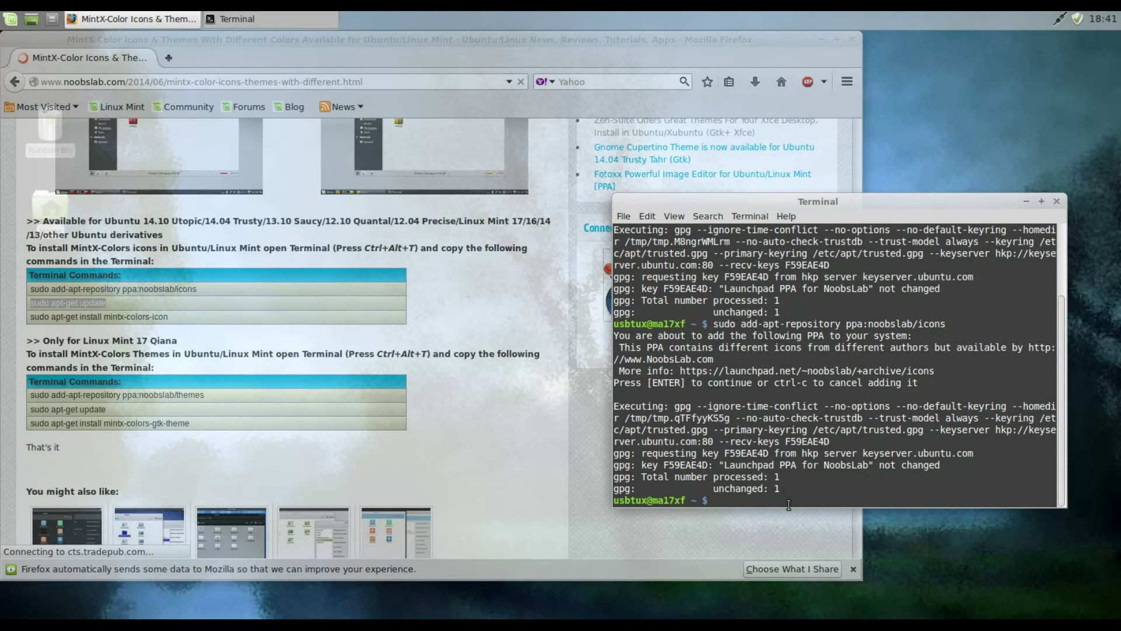
right_click(790, 495)
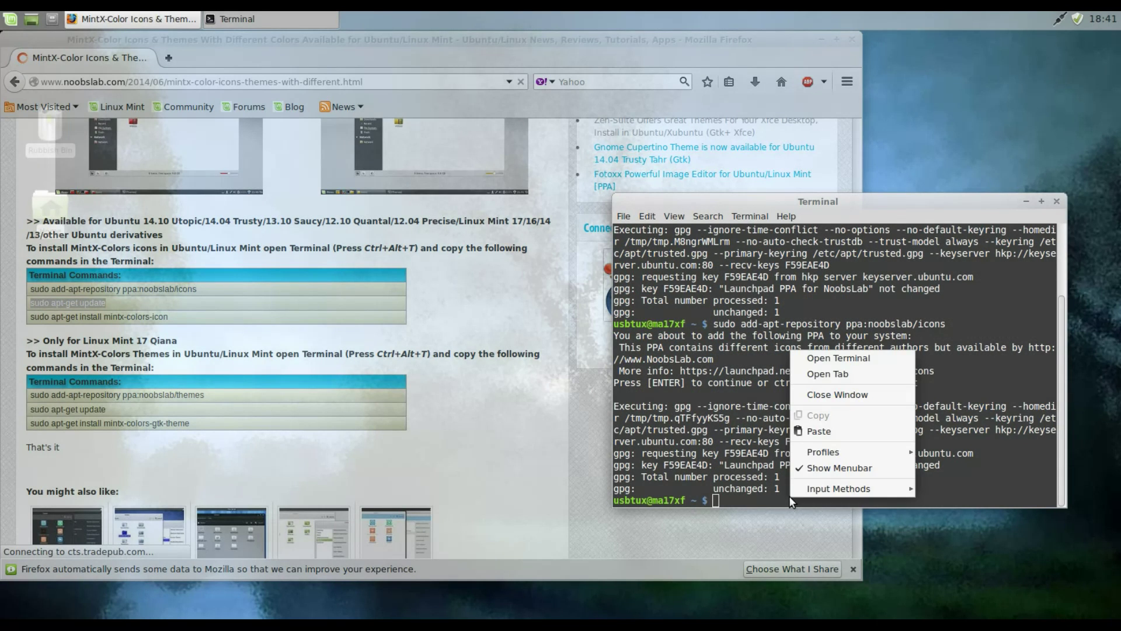
click(831, 432)
key(Return)
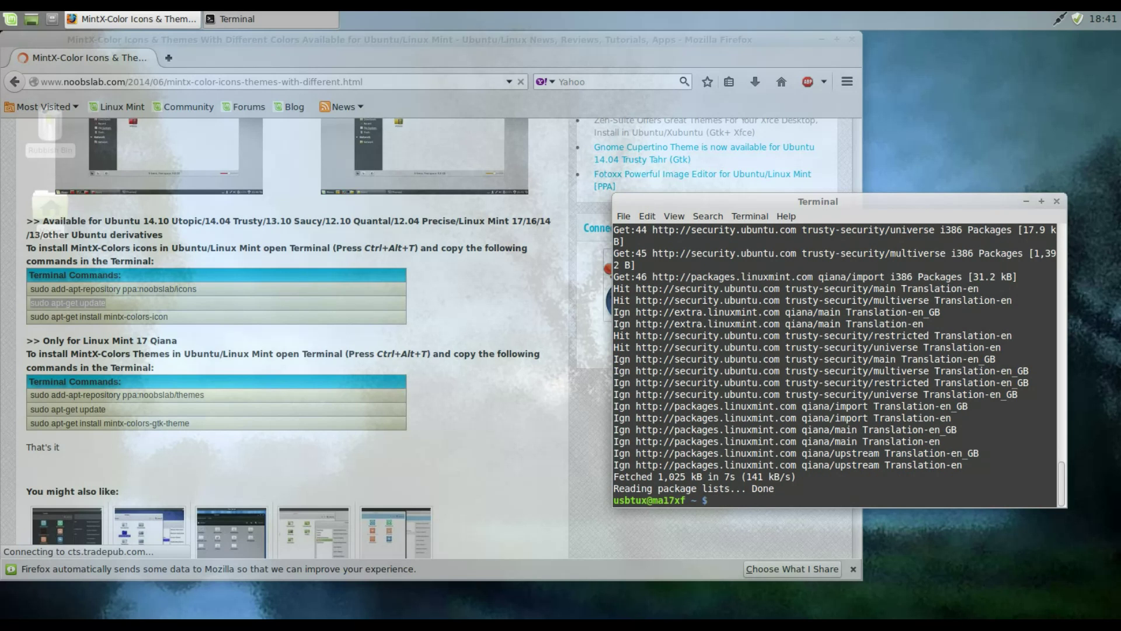
Copy and run 'sudo apt-get install mintx-colors-icon', then dismiss the Facebook overlay
click(180, 319)
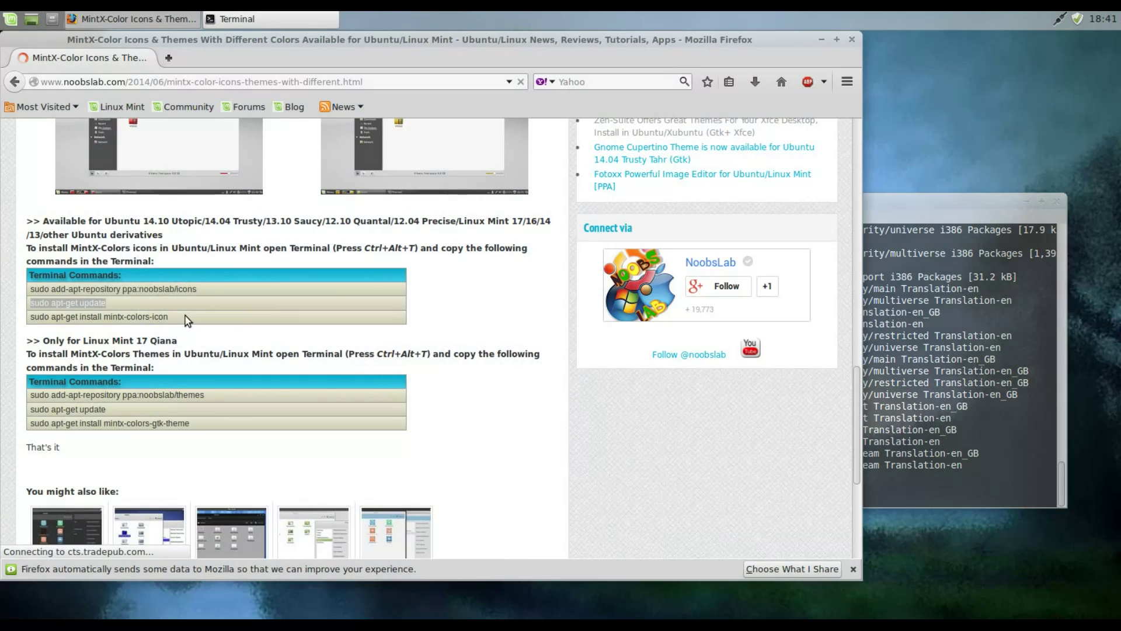
drag(175, 322, 45, 319)
key(ctrl+c)
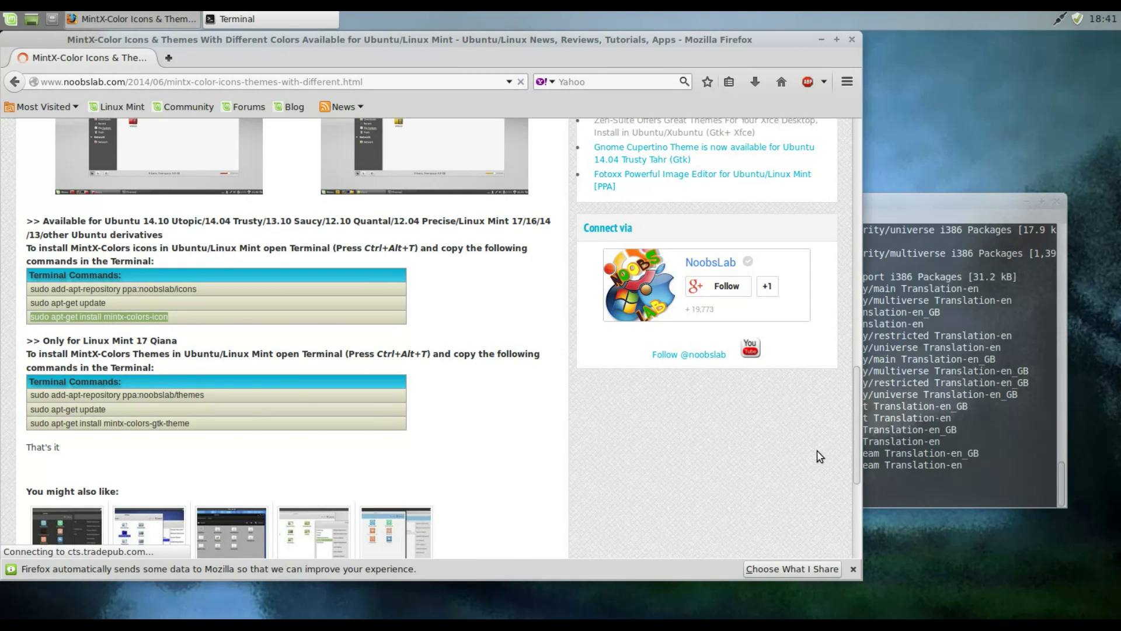
click(983, 226)
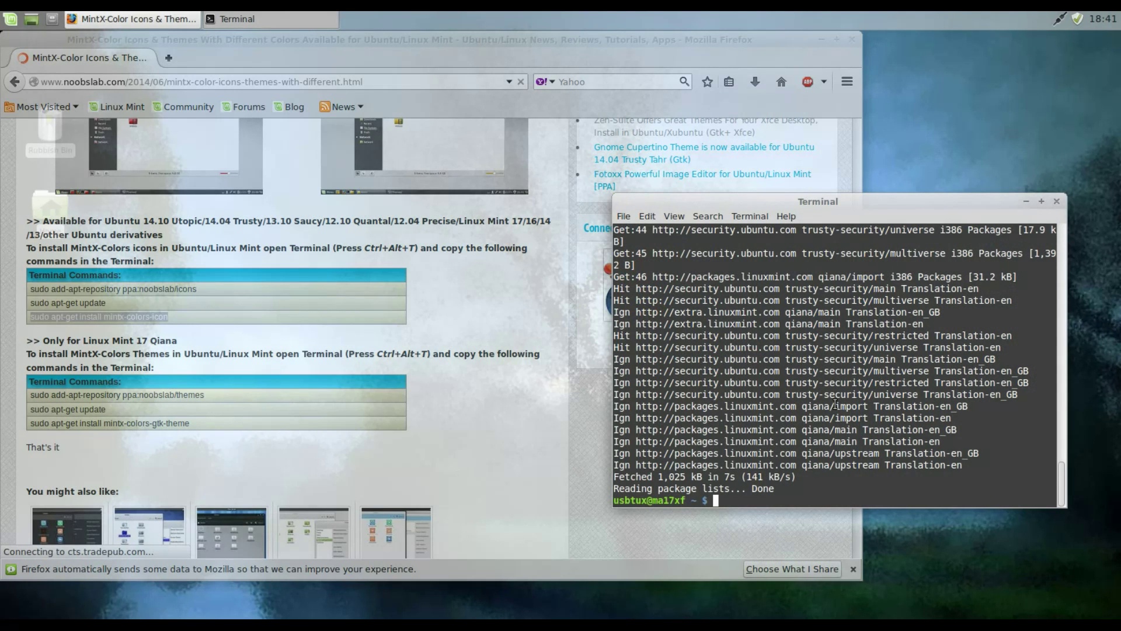
key(ctrl+shift+v)
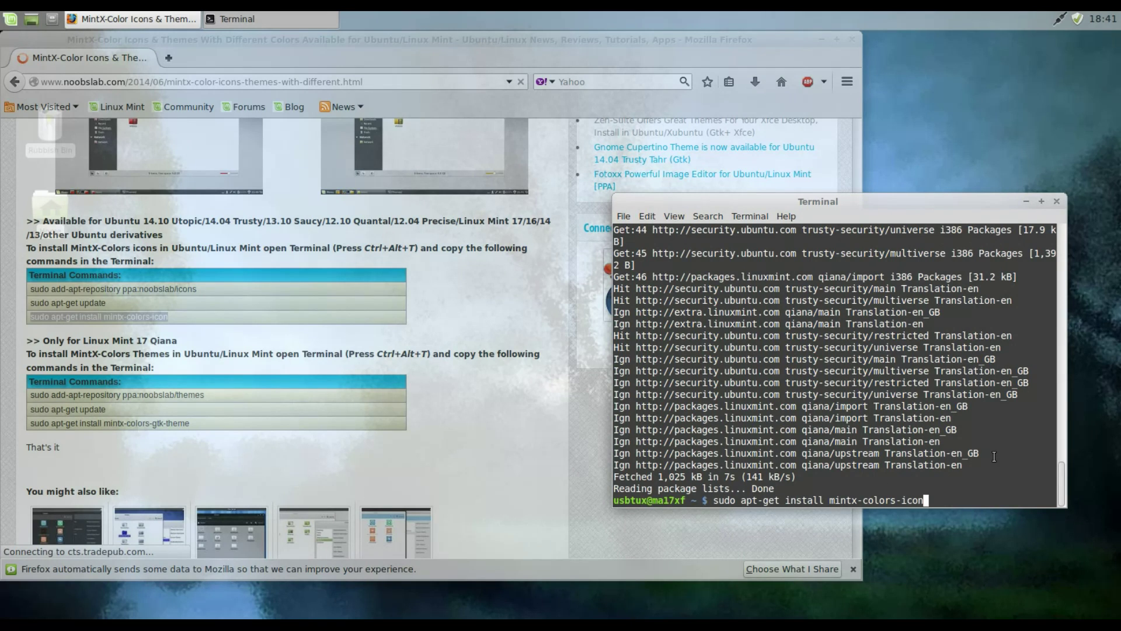
key(Return)
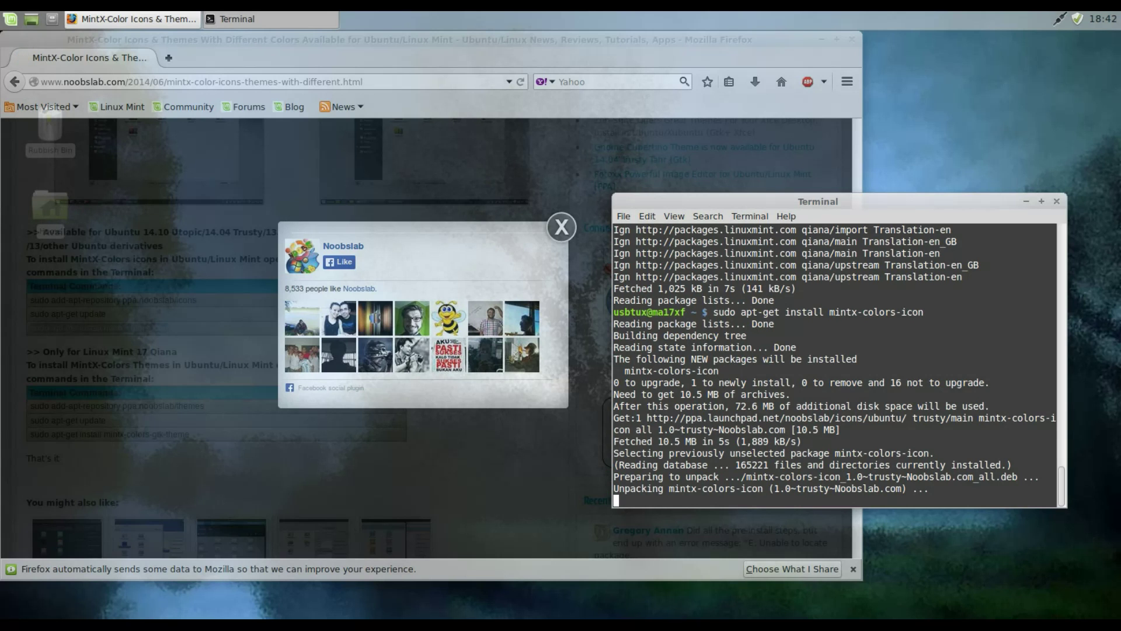
click(561, 228)
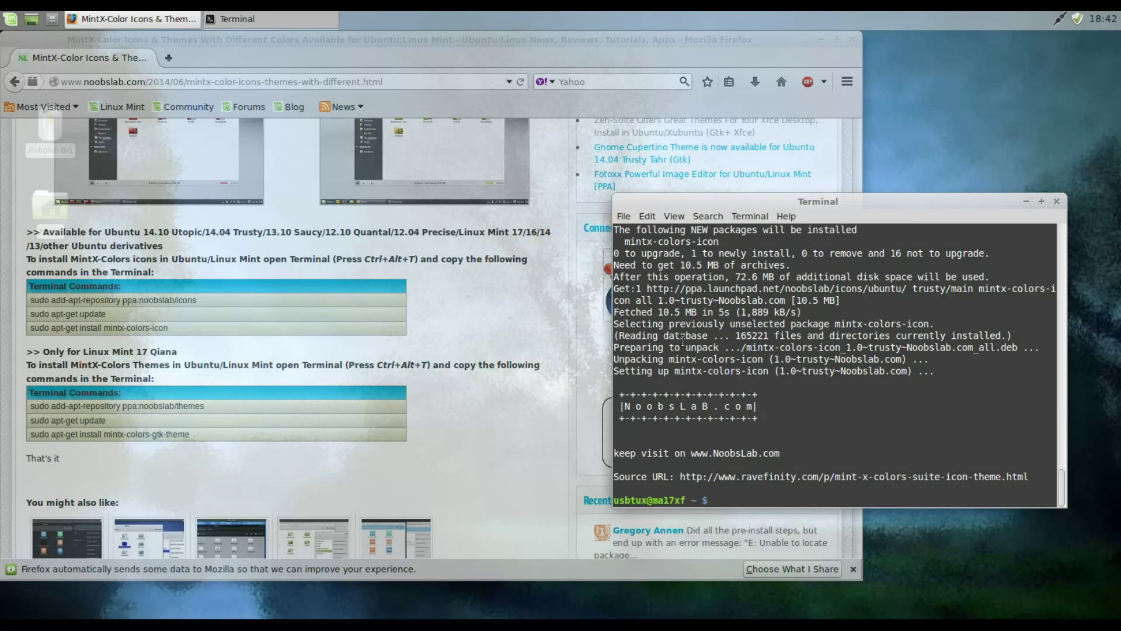
Return to the Zen-Suite article and select its 'sudo apt-get install zen-suite' command
click(458, 104)
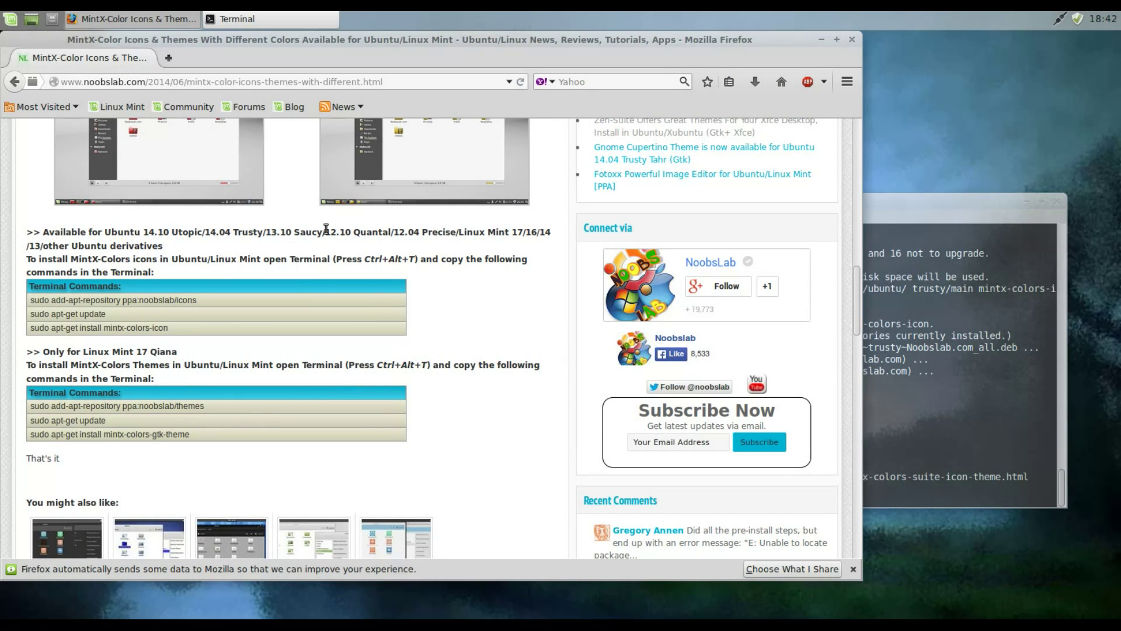
scroll(205, 193, up, 5)
scroll(204, 193, up, 2)
scroll(205, 192, up, 1)
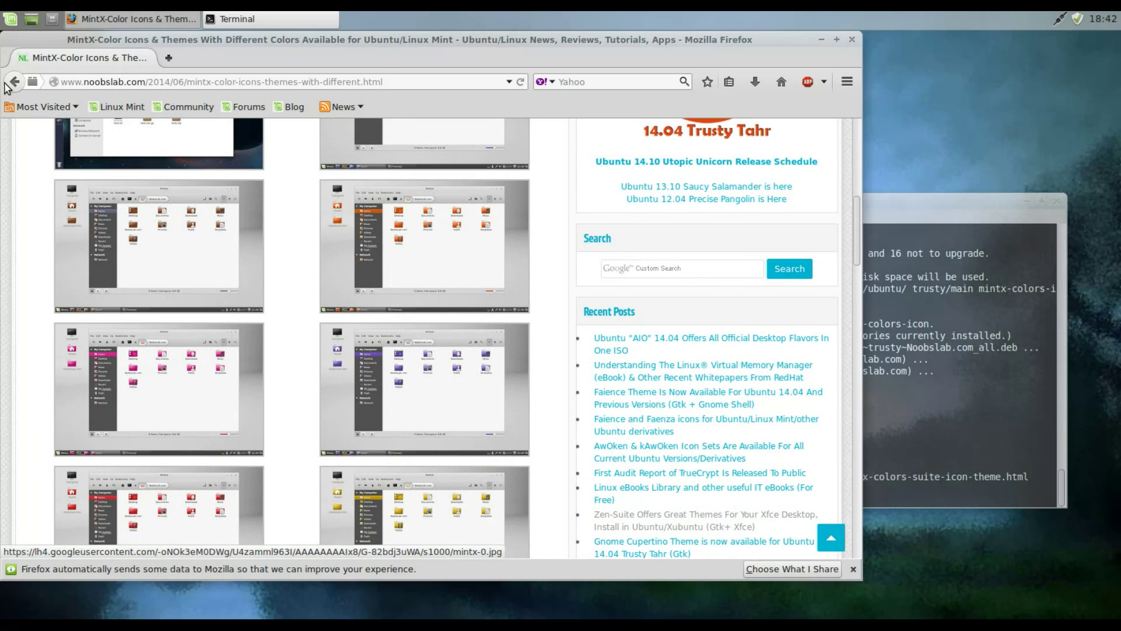
click(13, 81)
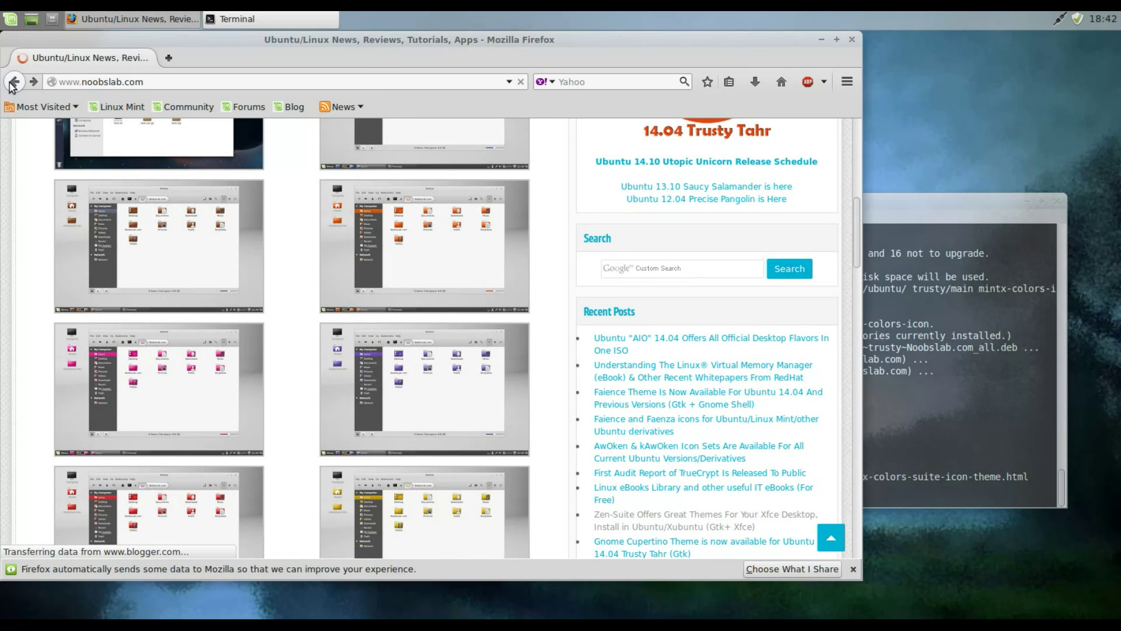
scroll(368, 379, up, 5)
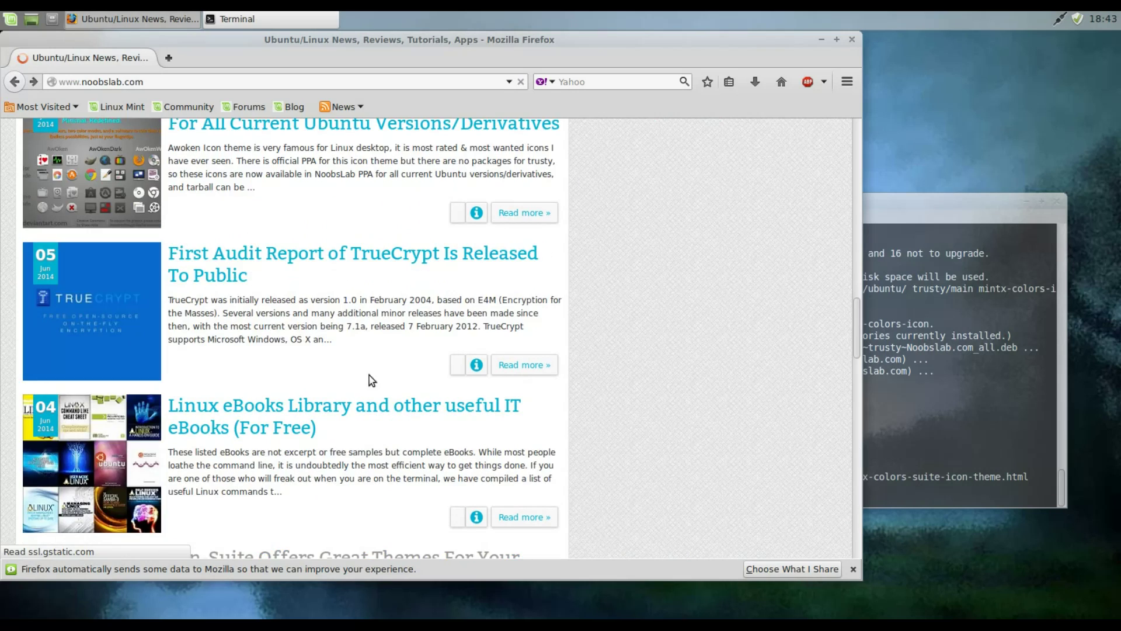
scroll(368, 379, down, 3)
click(349, 308)
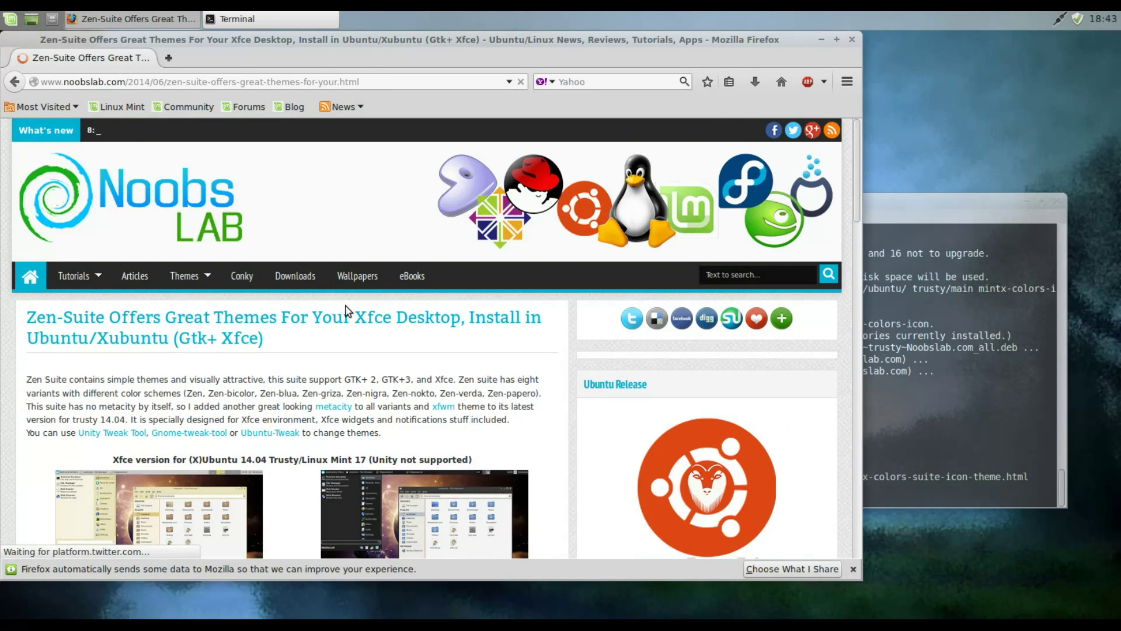
scroll(347, 312, down, 3)
scroll(348, 311, down, 3)
scroll(348, 307, down, 5)
scroll(348, 304, down, 3)
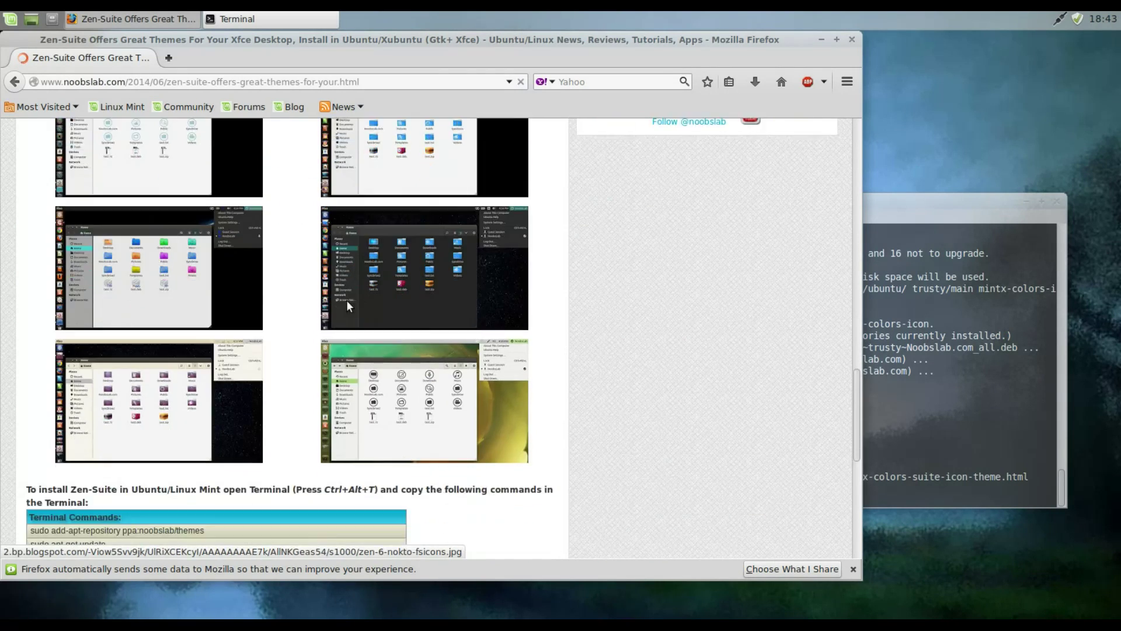
scroll(348, 304, down, 5)
scroll(139, 197, up, 1)
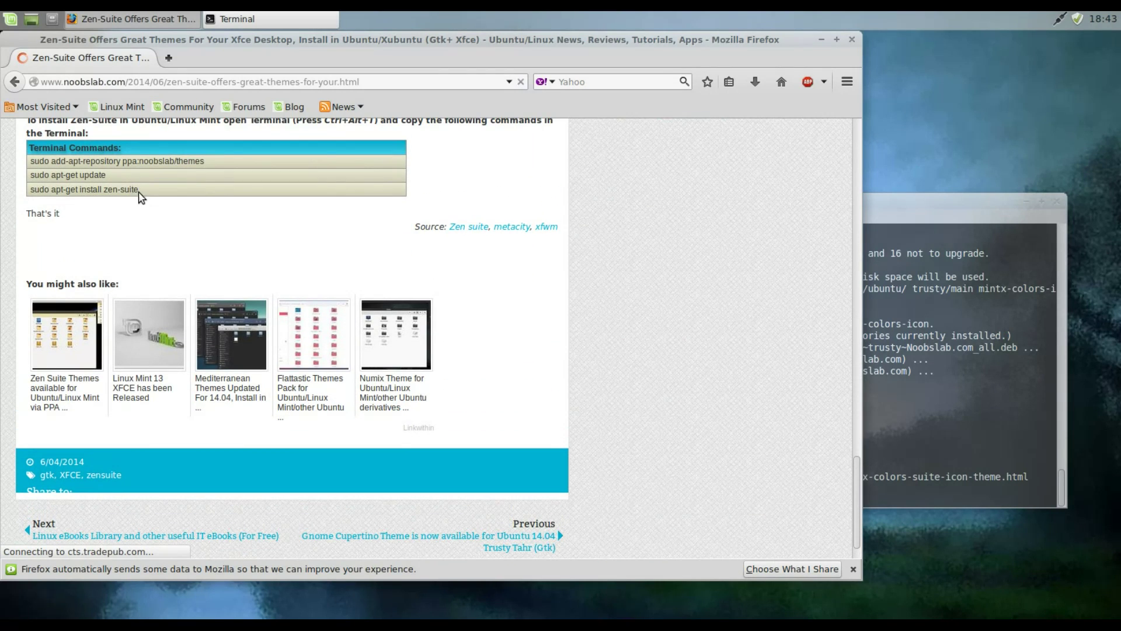
drag(138, 191, 30, 196)
Run the zen-suite install command in the terminal and minimise Firefox
click(897, 236)
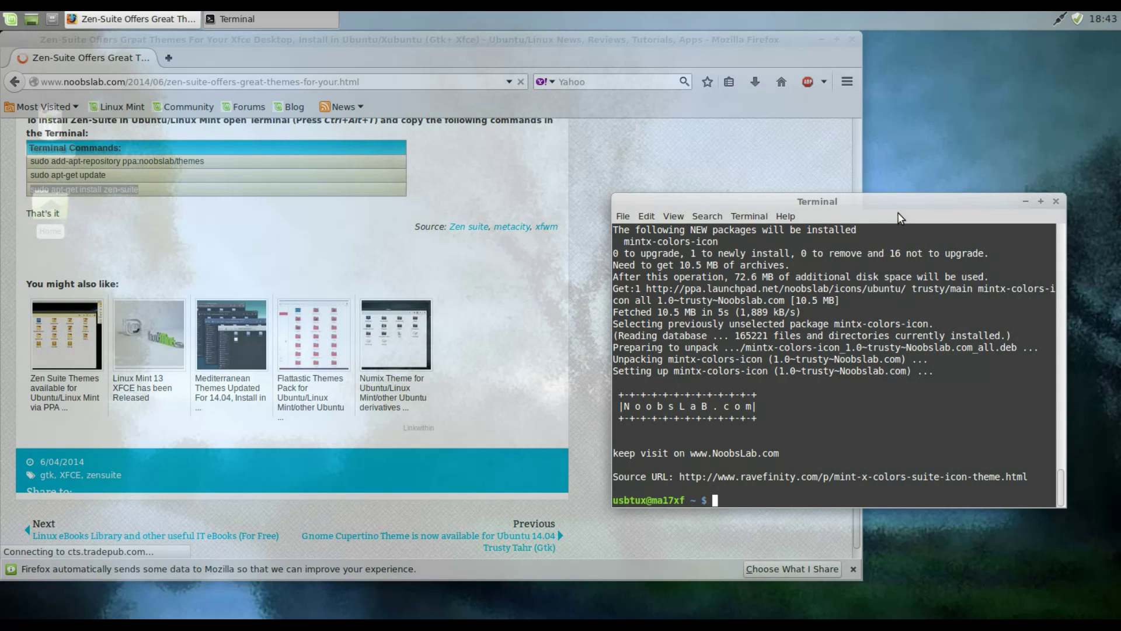
middle_click(745, 498)
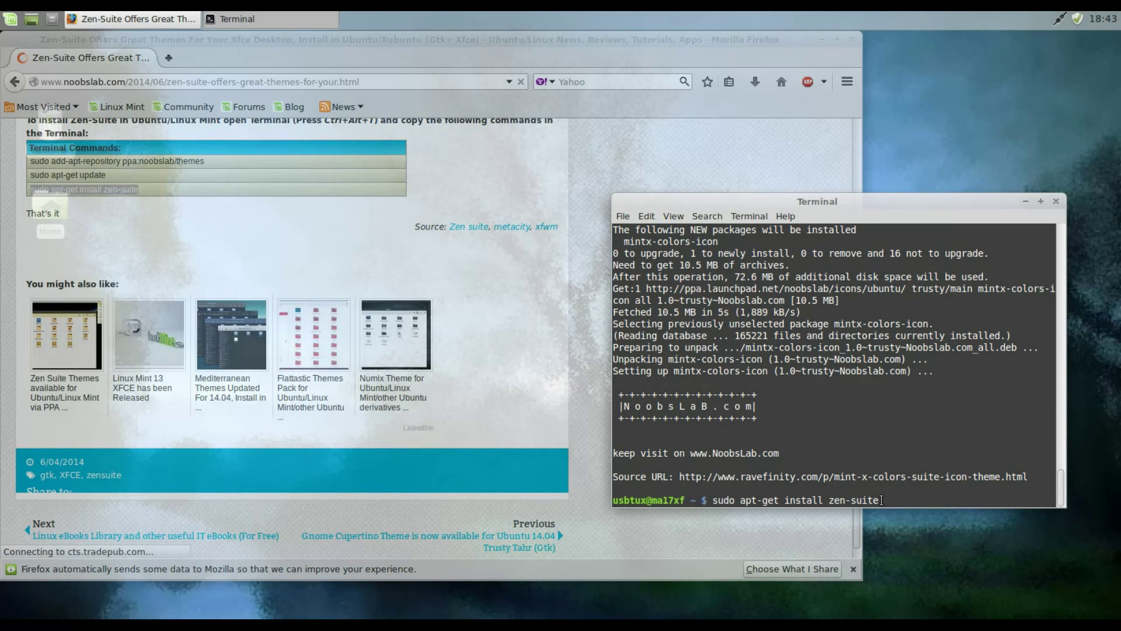
key(Return)
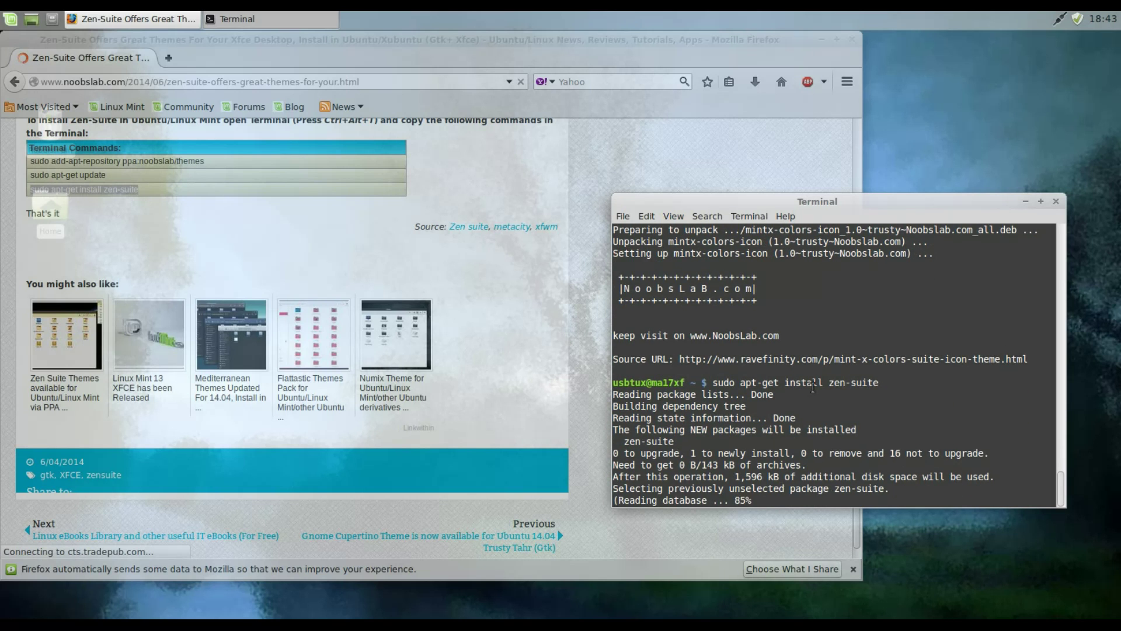
click(821, 39)
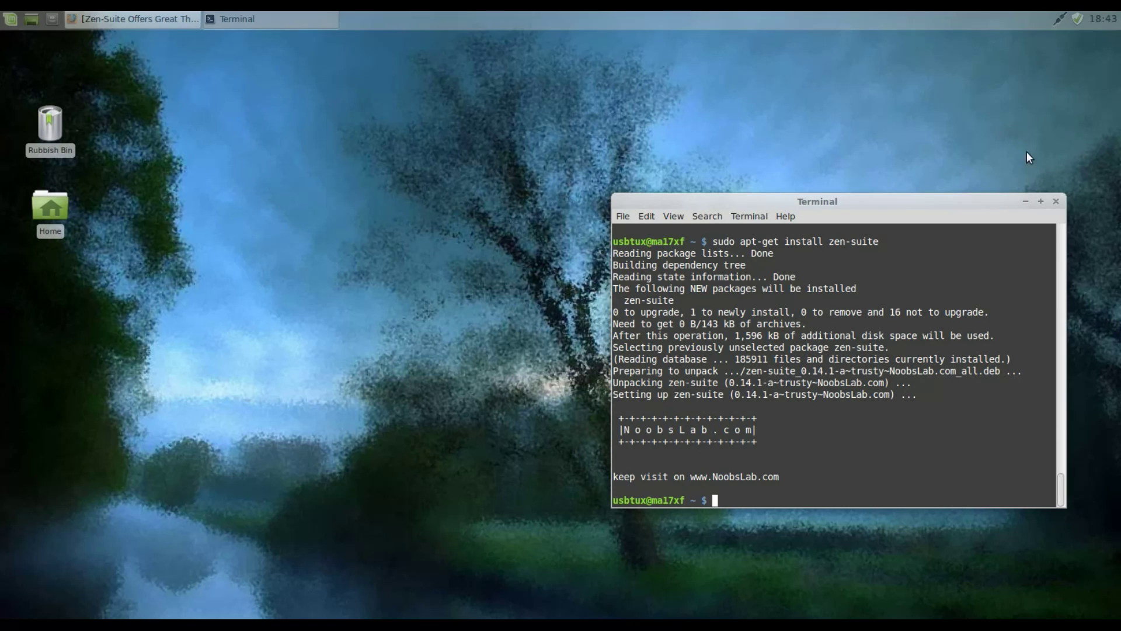
Close the terminal and bring up the Settings Manager's Appearance settings
click(1056, 201)
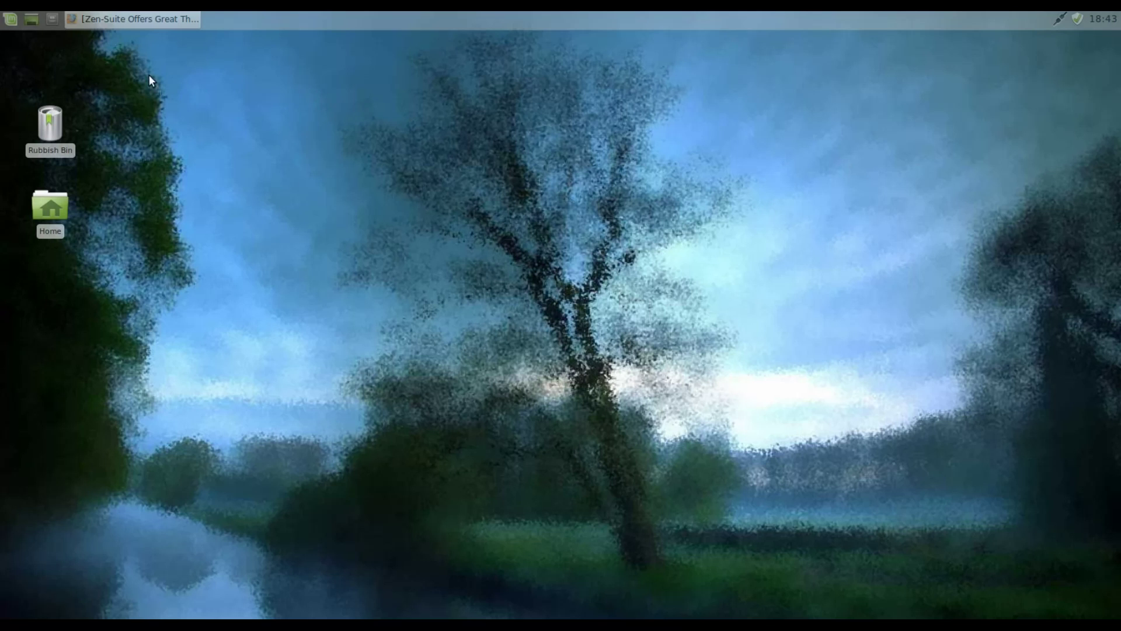
click(12, 20)
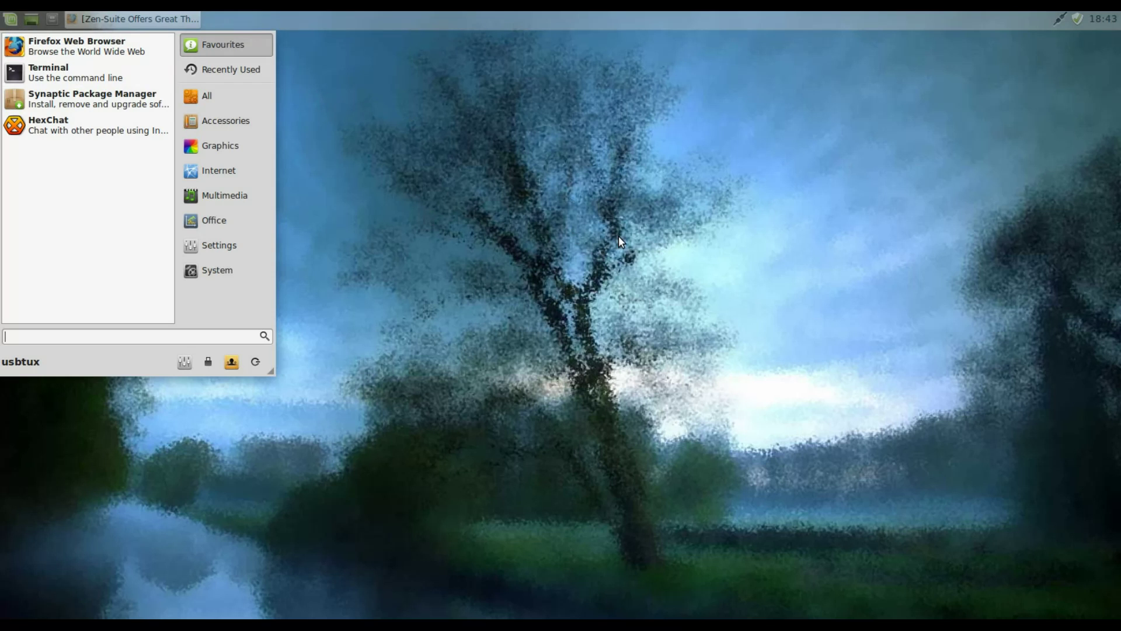
click(184, 361)
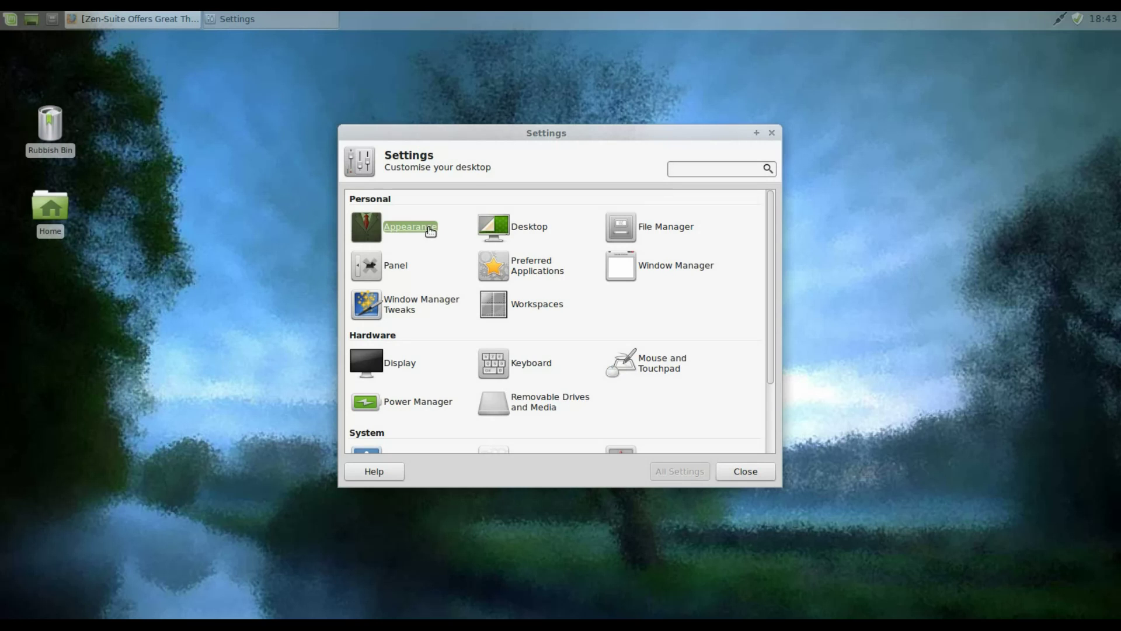
click(430, 232)
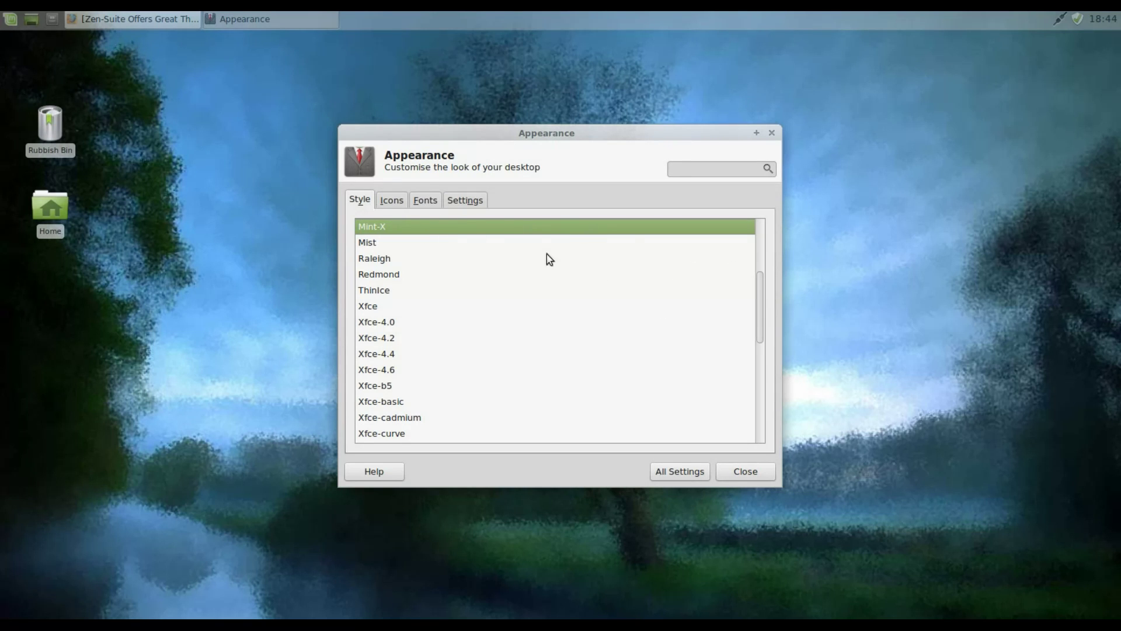
drag(759, 291, 776, 406)
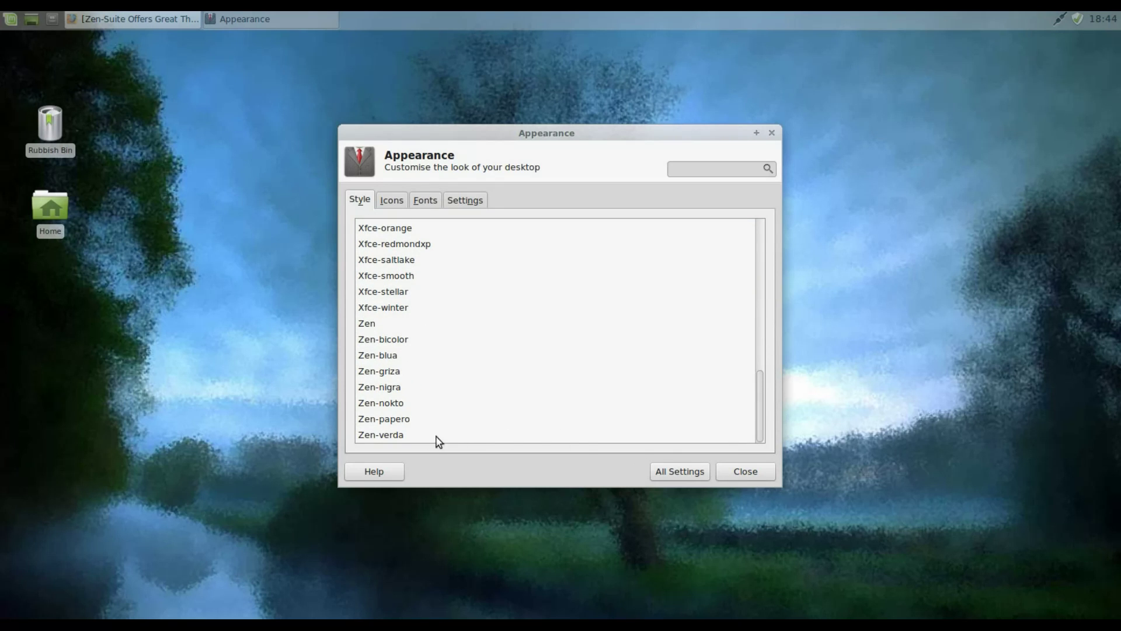
Preview the Zen and Zen-bicolor styles, checking each in the applications menu
click(377, 325)
drag(576, 146, 831, 106)
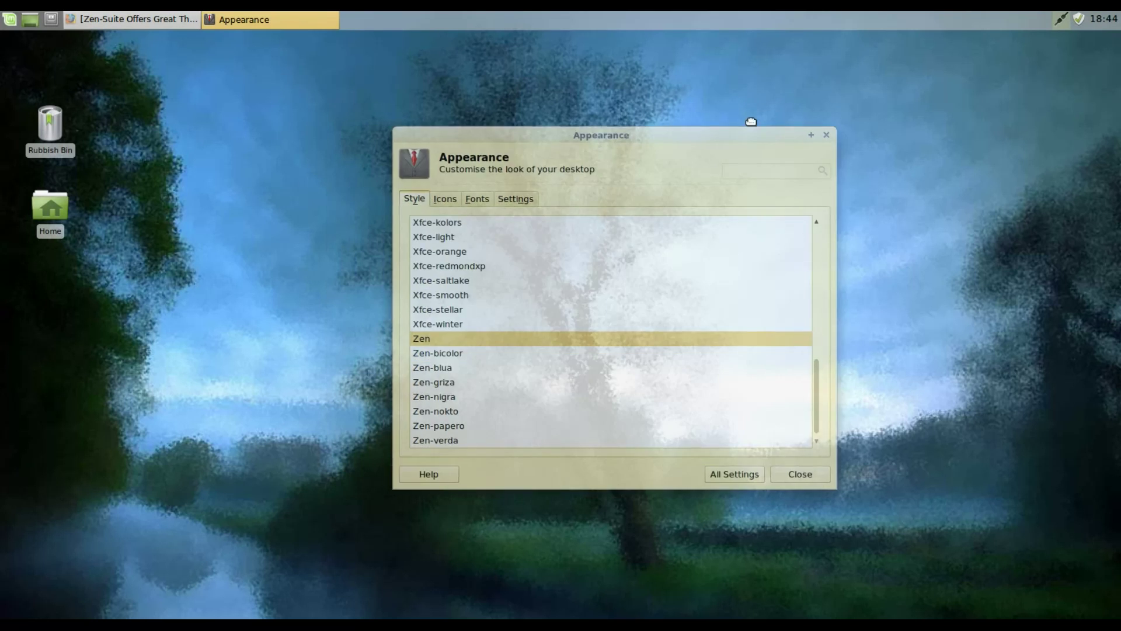
click(14, 20)
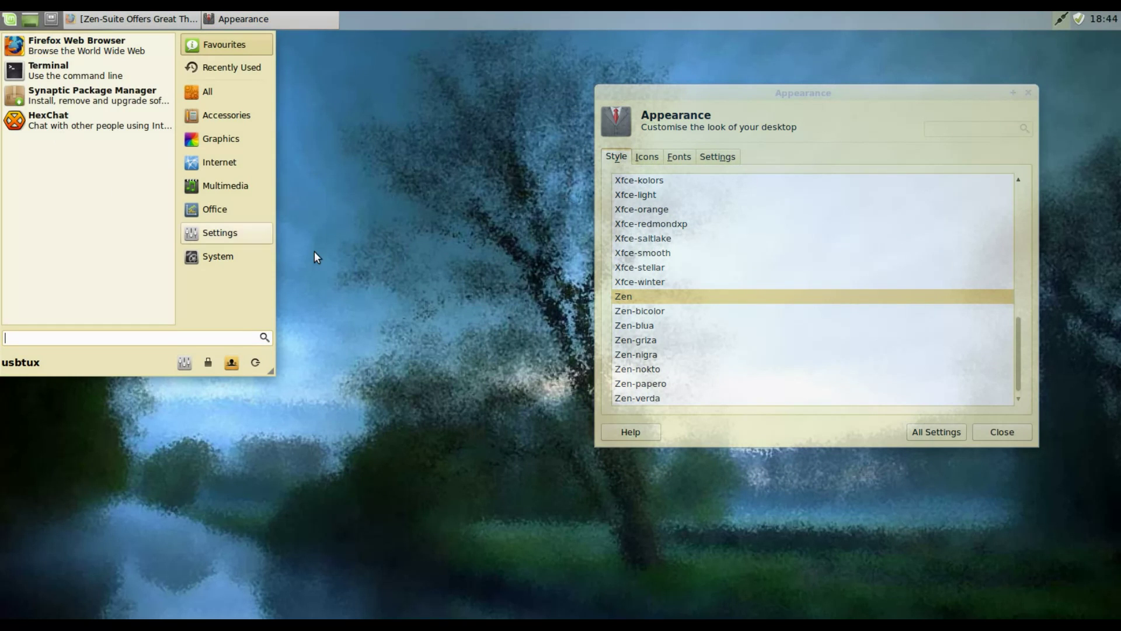
click(662, 319)
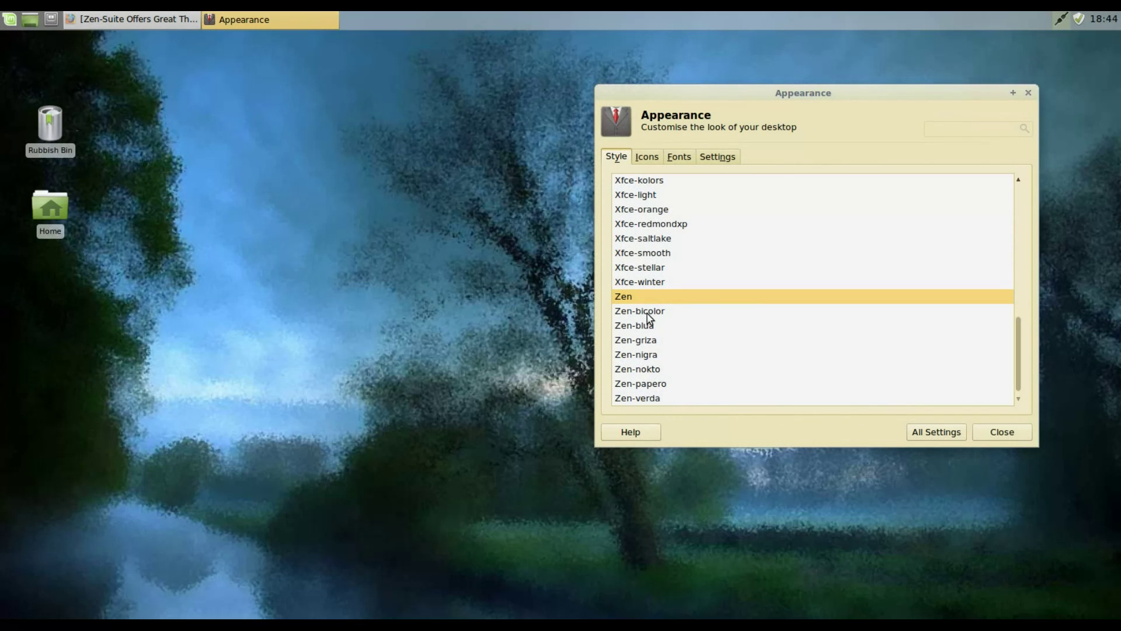
click(663, 315)
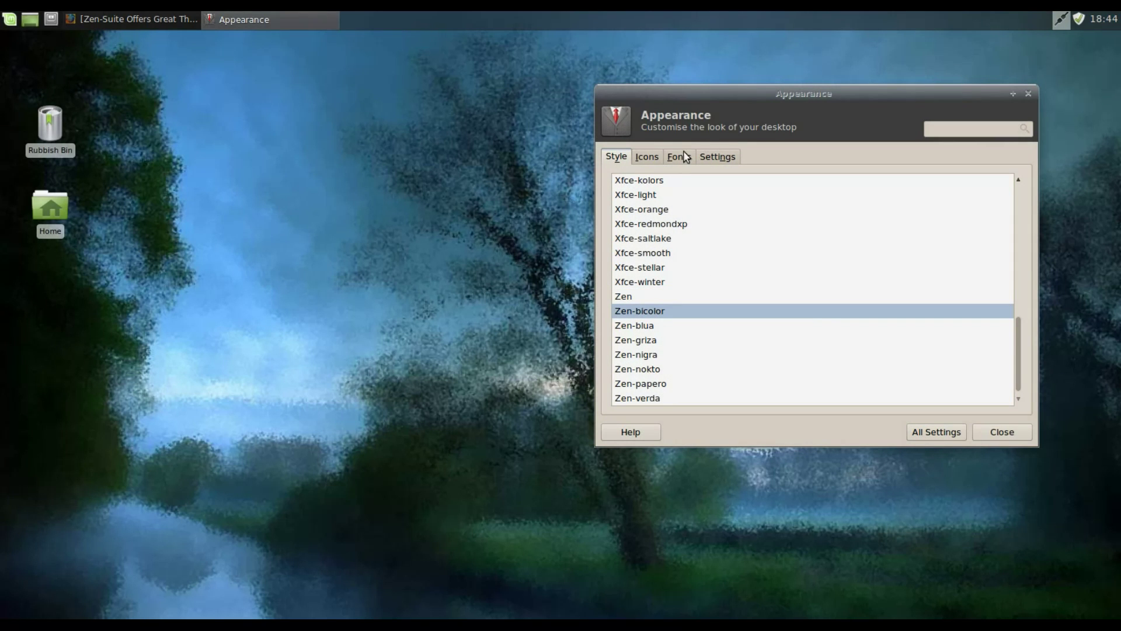
click(11, 20)
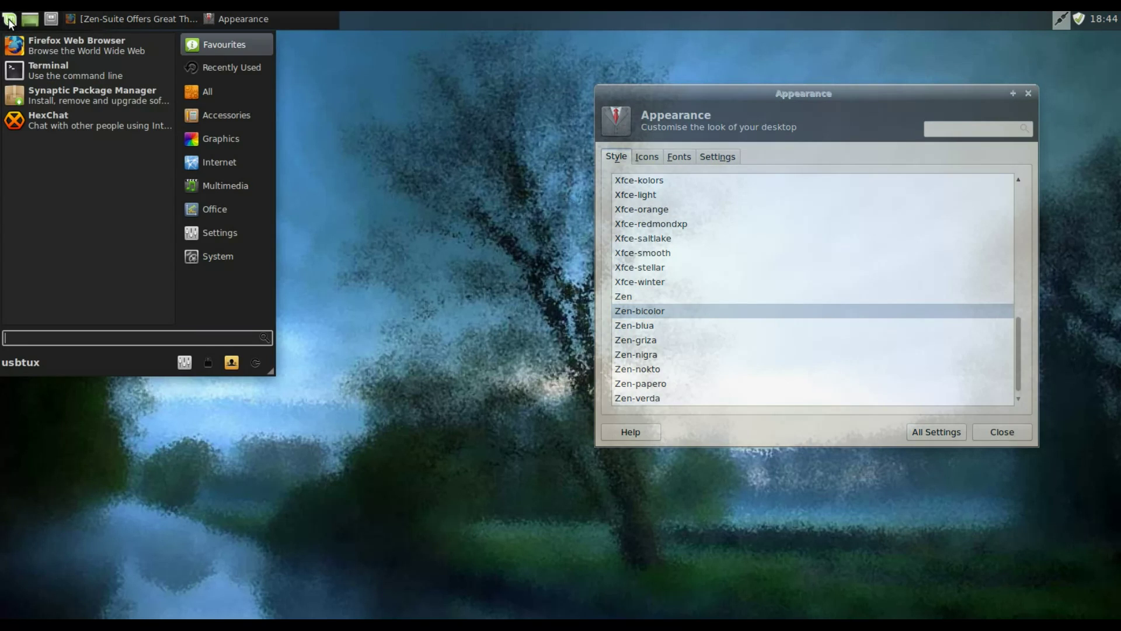
click(775, 370)
Try Zen-nigra, then apply Zen-nokto and check the menu's new look
click(649, 356)
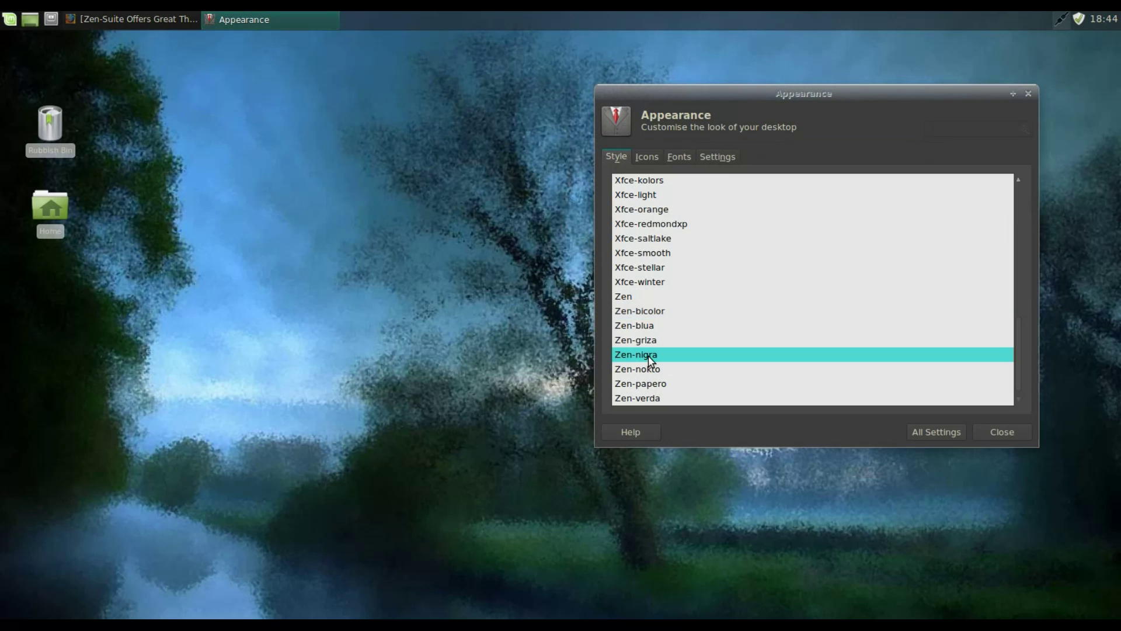
click(646, 370)
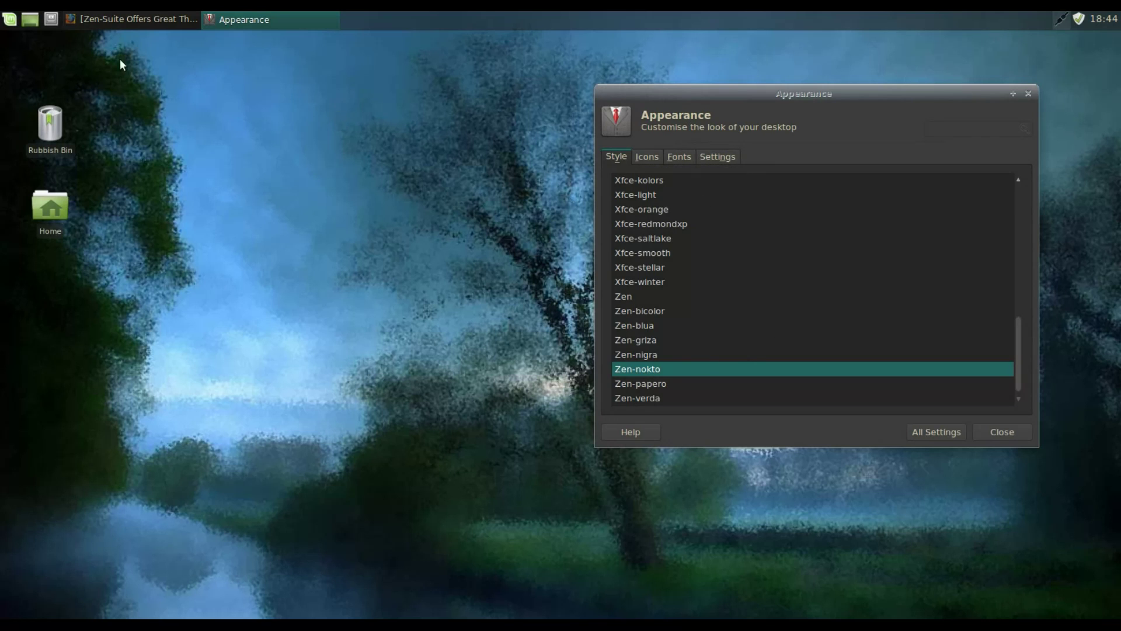
click(11, 20)
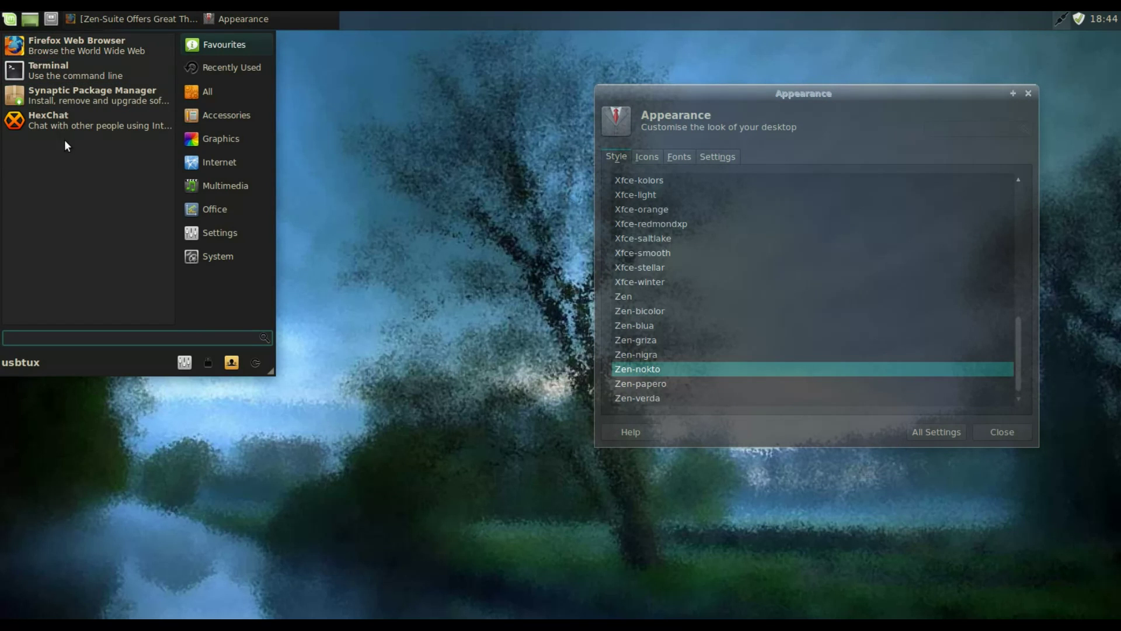
click(743, 96)
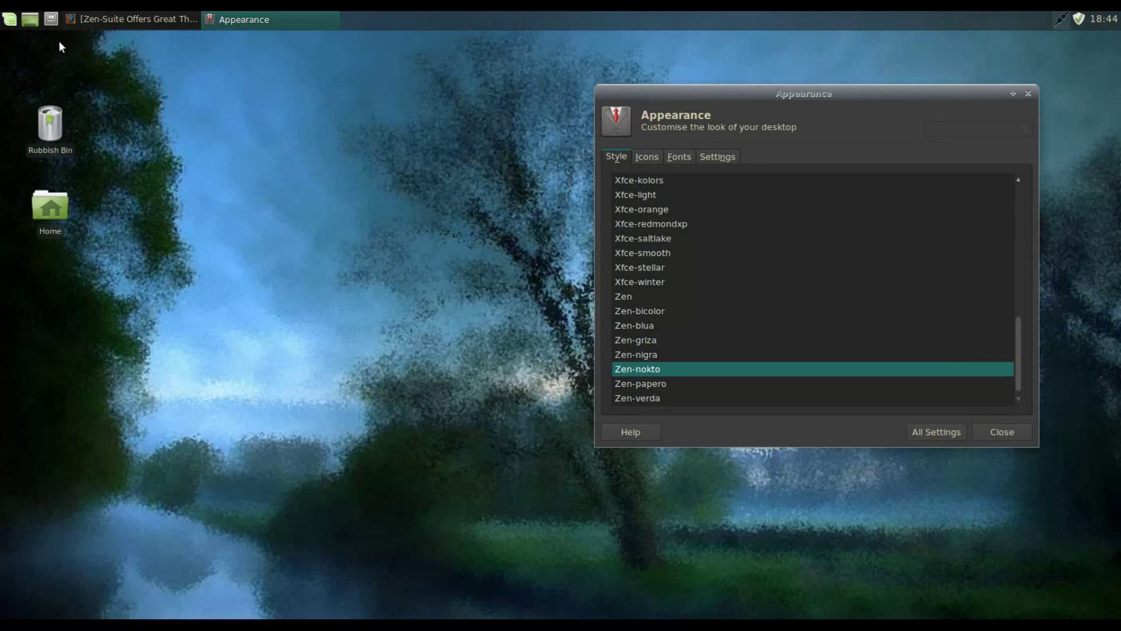
Open the Home folder from the Places menu and move its window up-left
click(52, 22)
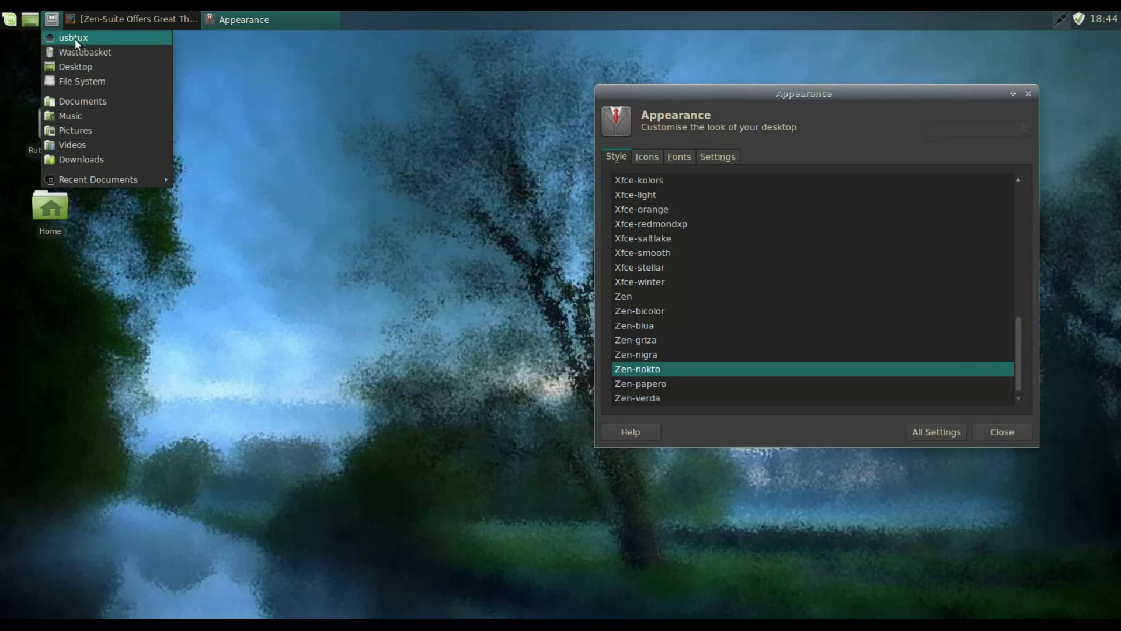
click(75, 39)
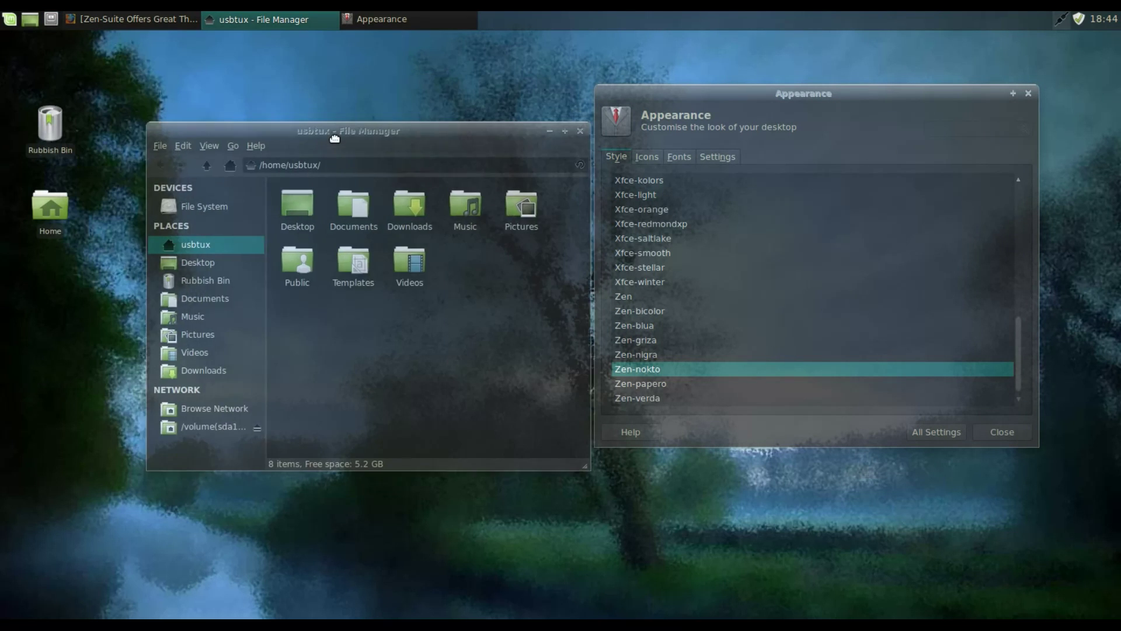
drag(334, 138, 303, 76)
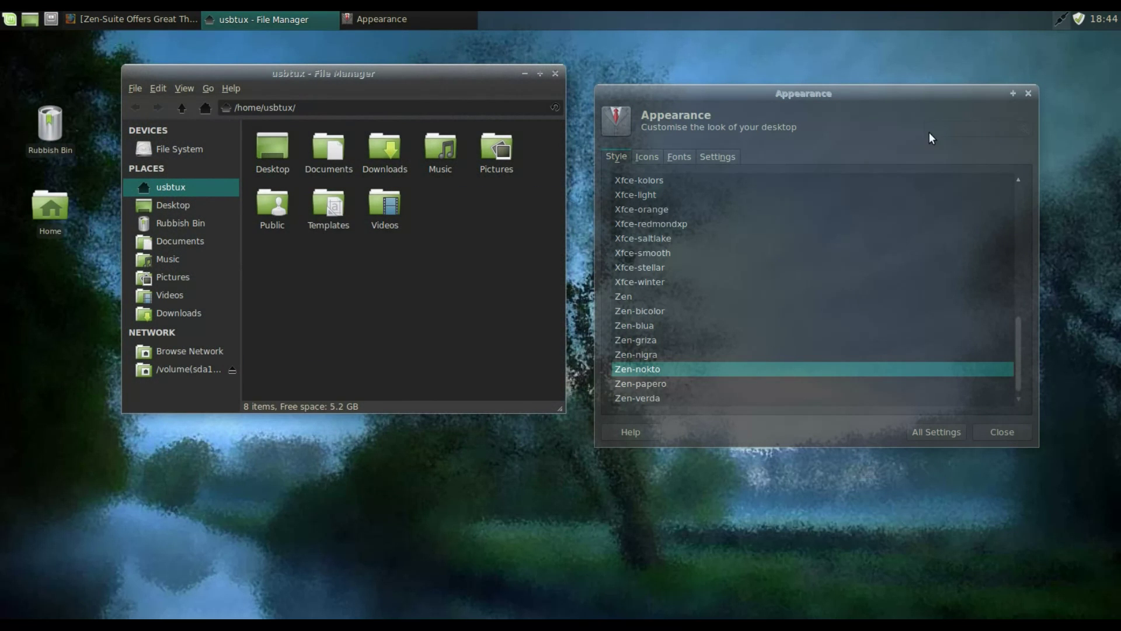
Apply the Mint-X-Light-Grey icon theme, close Appearance, and move the file manager centre-right
click(653, 158)
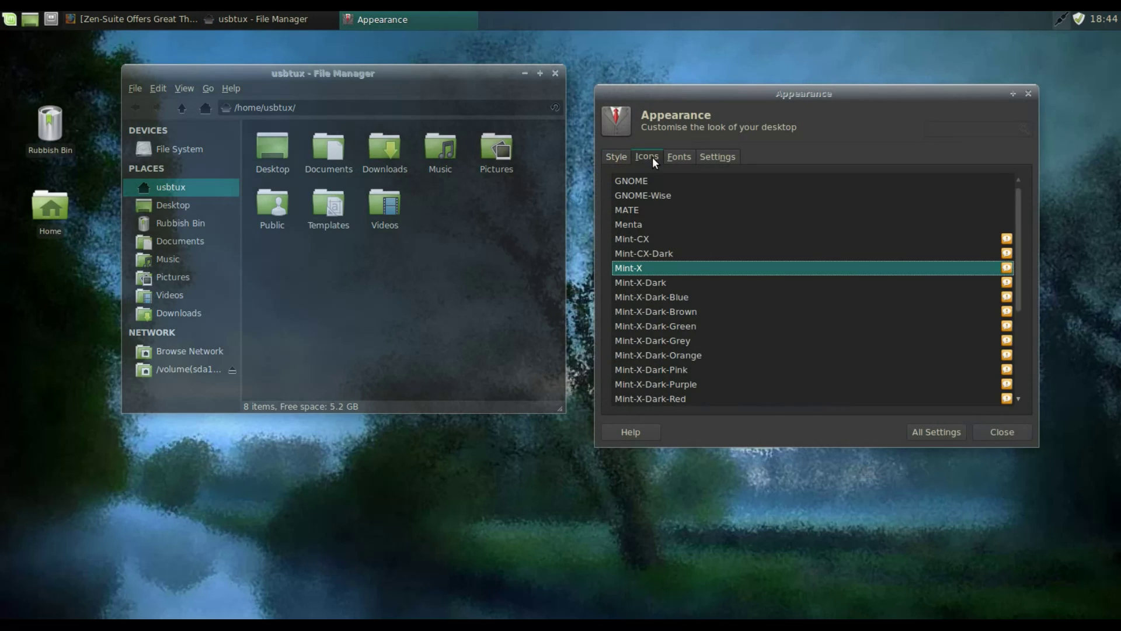
scroll(740, 222, down, 2)
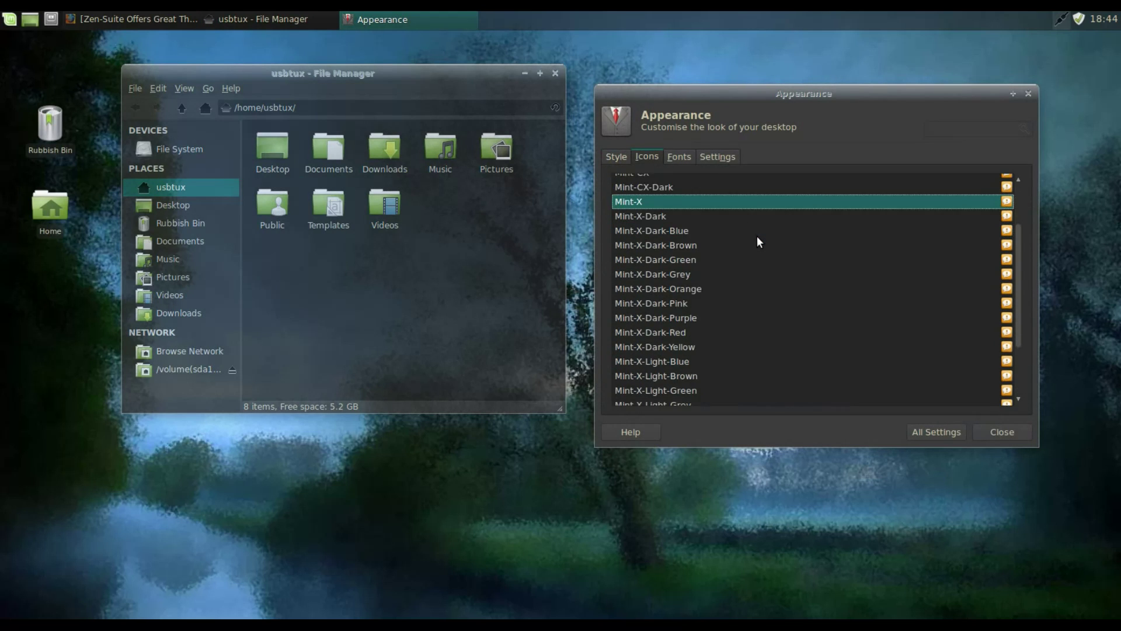
scroll(758, 236, down, 2)
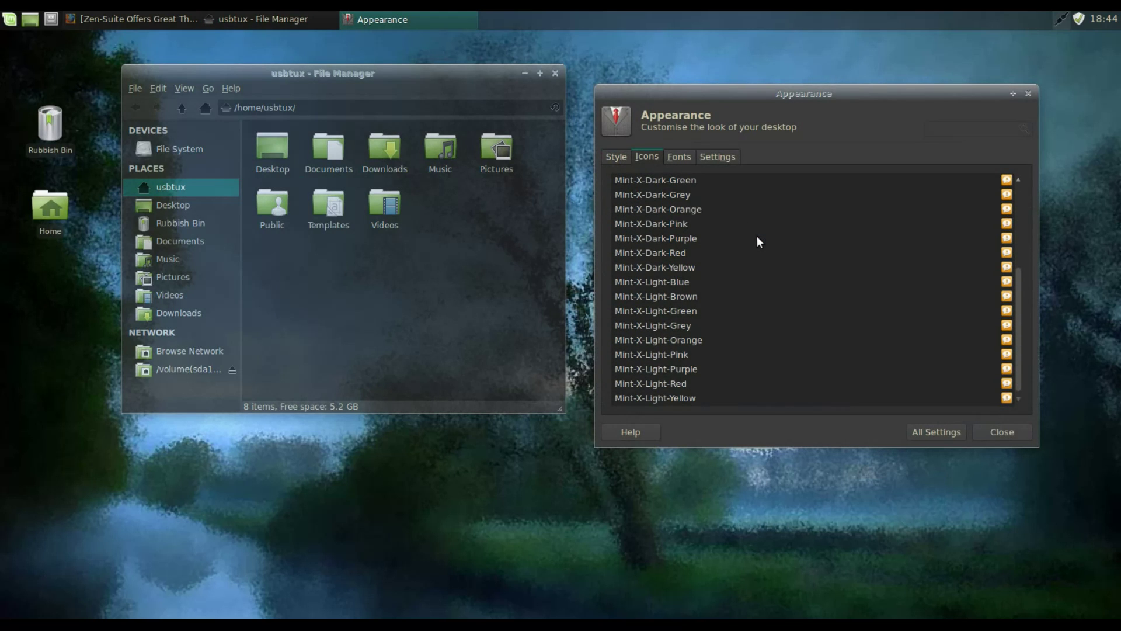
click(685, 325)
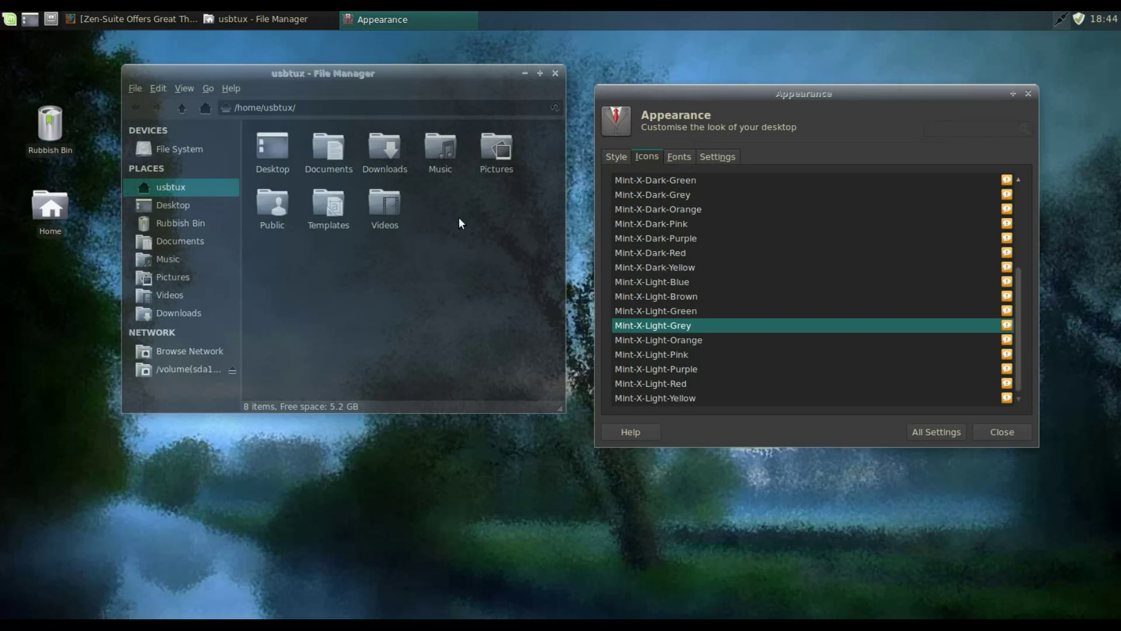
click(473, 86)
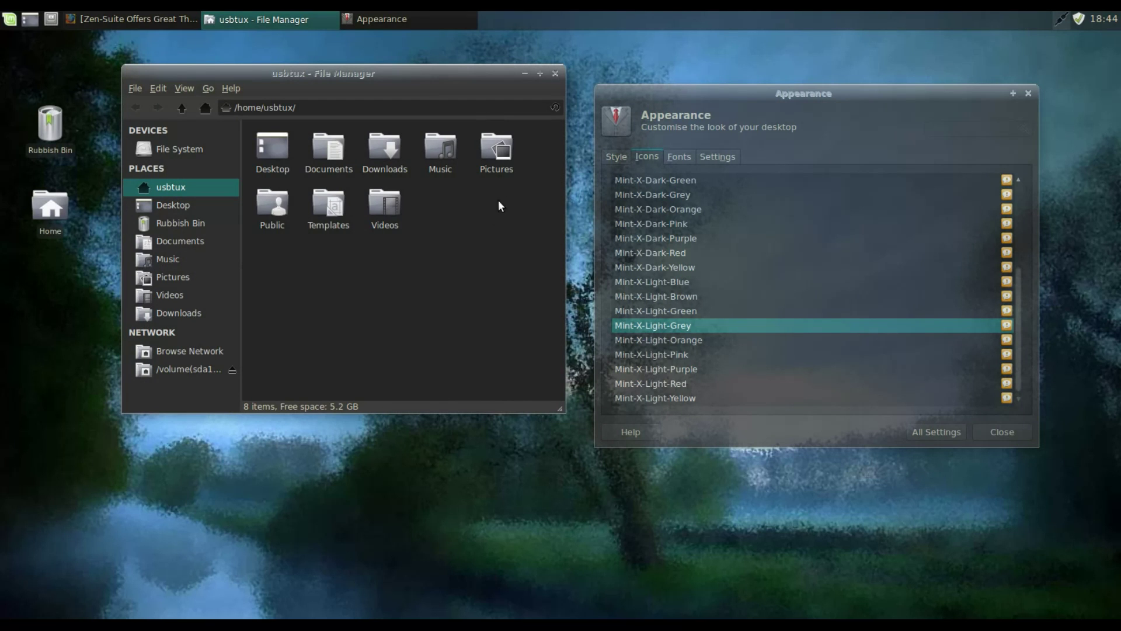
click(1027, 93)
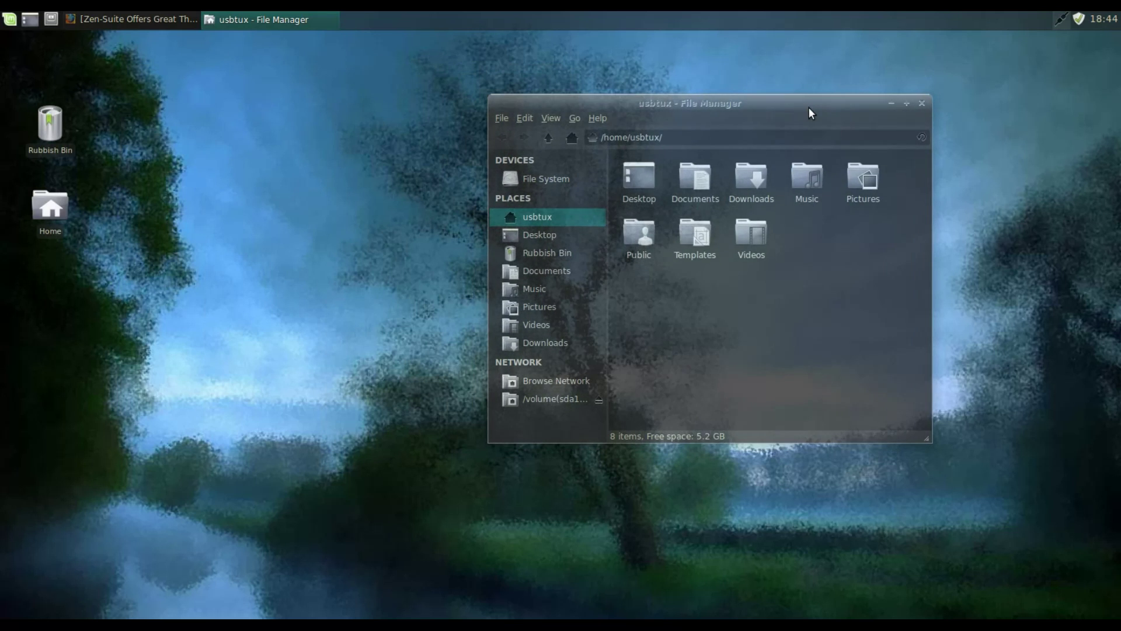
drag(440, 73, 807, 102)
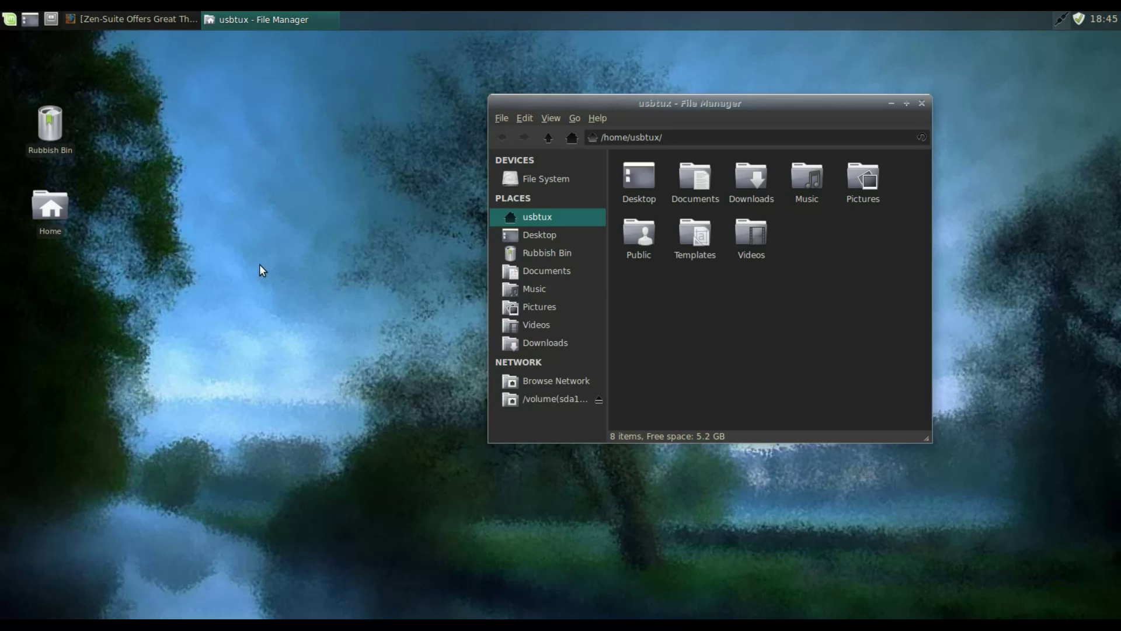
In Desktop Settings, turn off automatic background changing and preview the night-city wallpaper
right_click(218, 184)
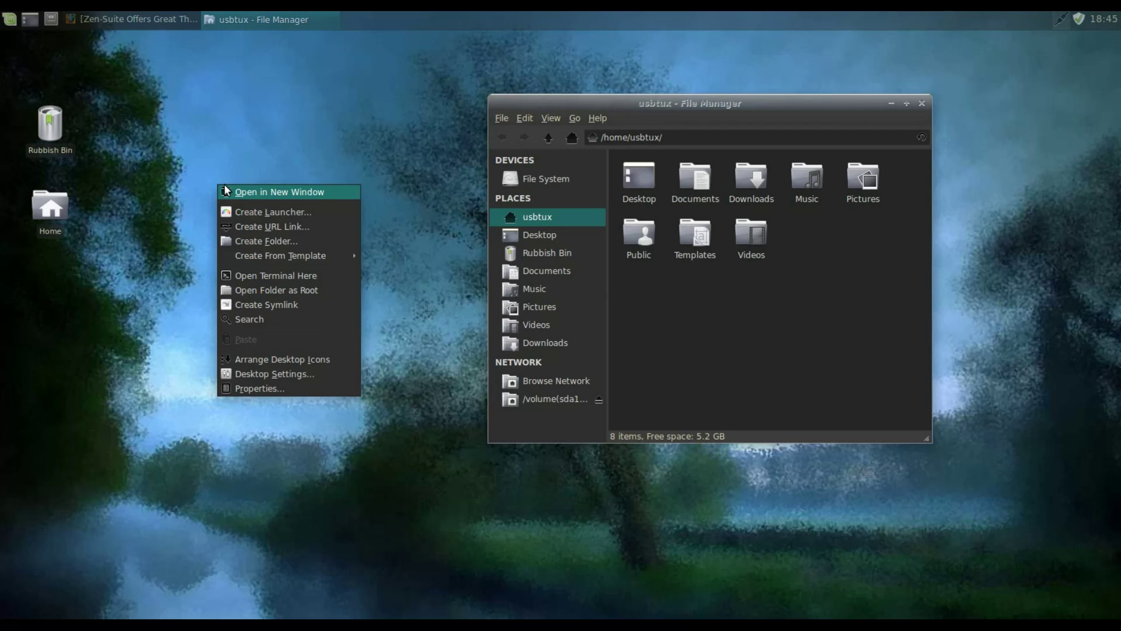
click(292, 375)
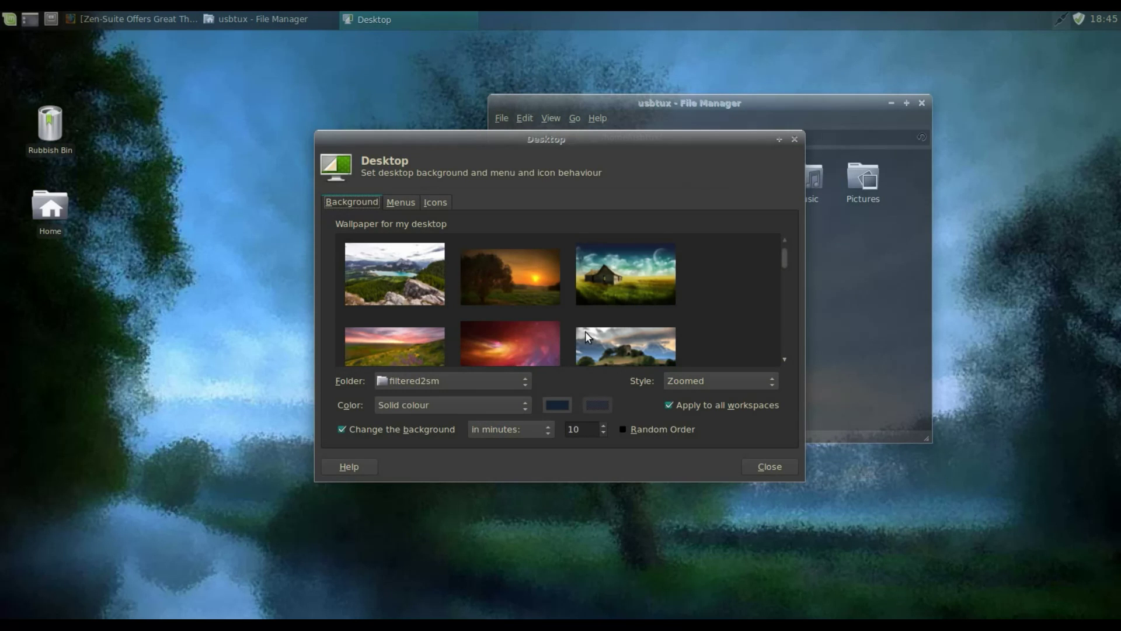
click(342, 429)
drag(788, 257, 793, 279)
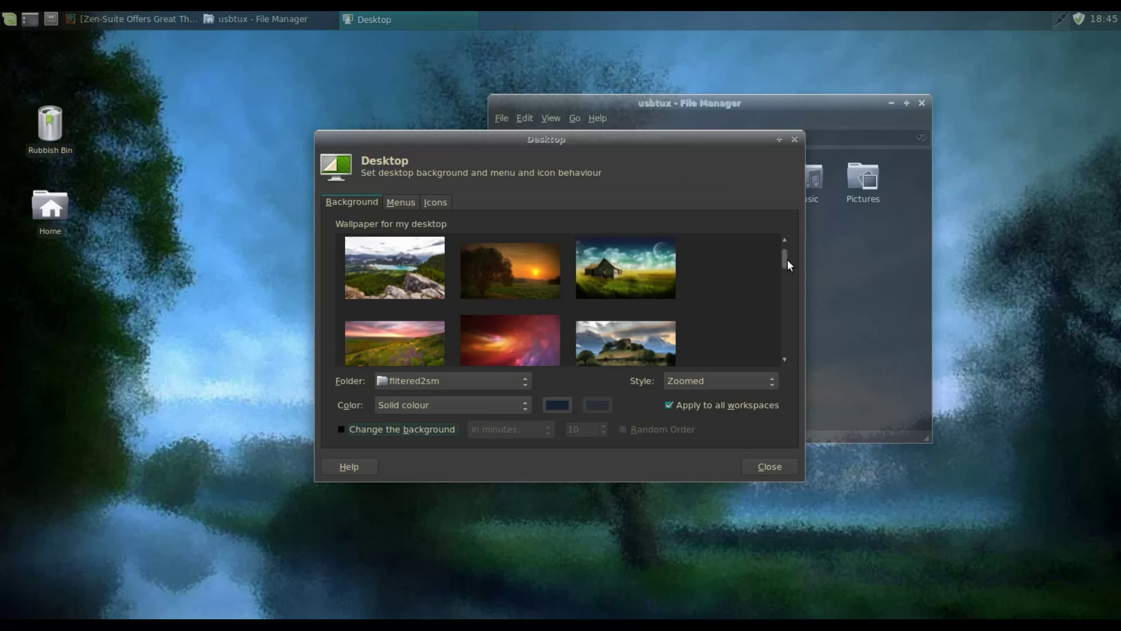
click(527, 263)
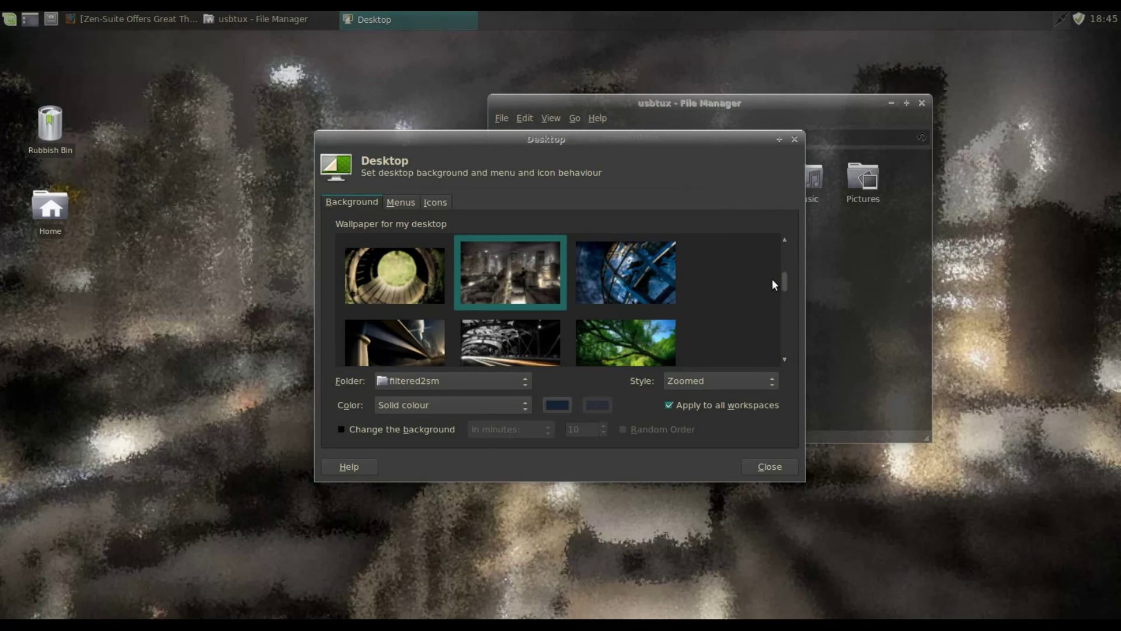
Compare the glass-structure and bridge wallpapers, then settle on the night-city image and close
click(649, 279)
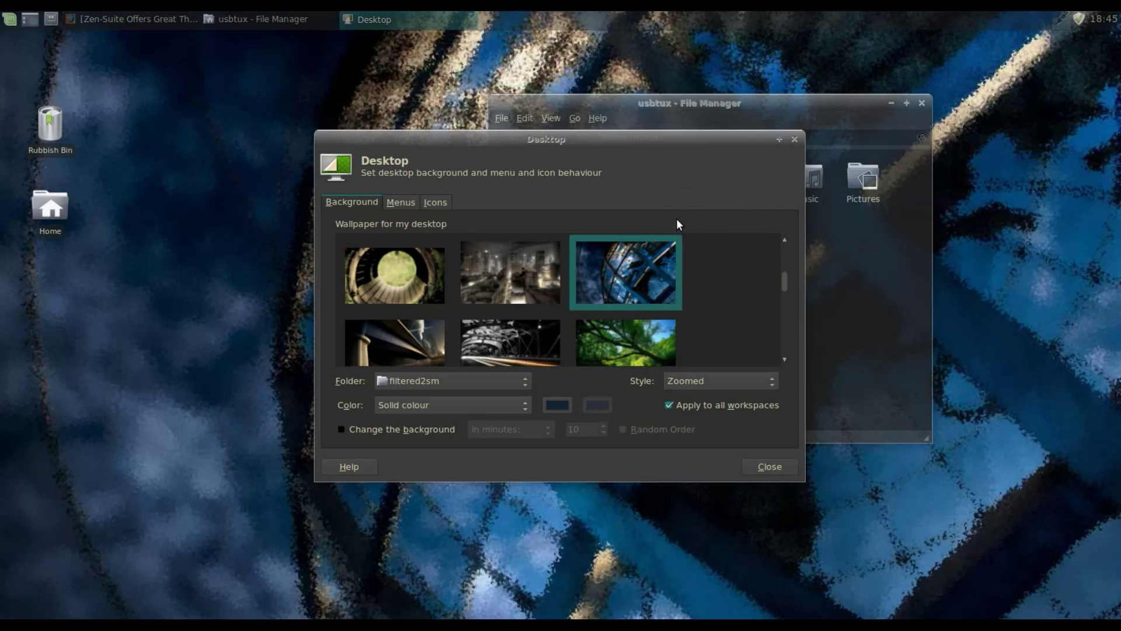
drag(561, 139, 283, 237)
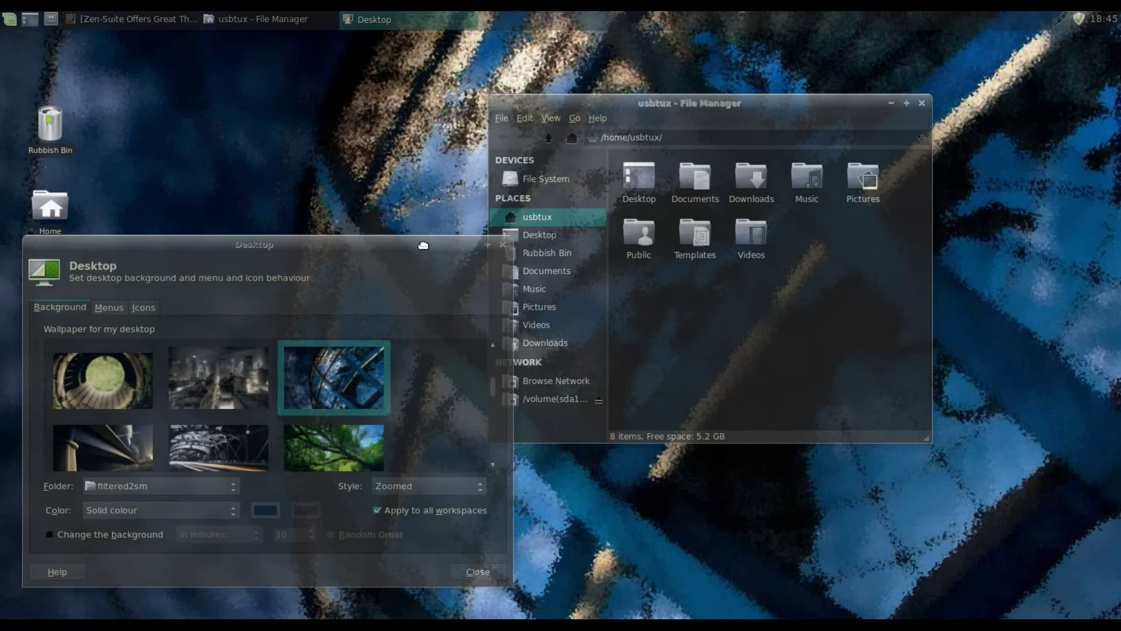
click(777, 109)
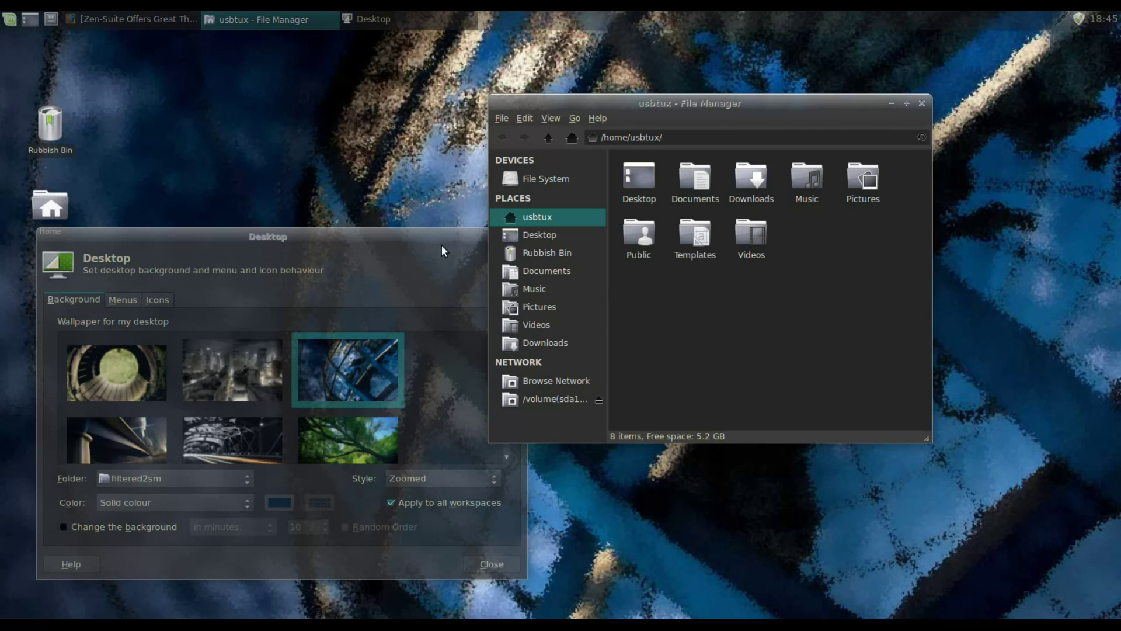
click(229, 451)
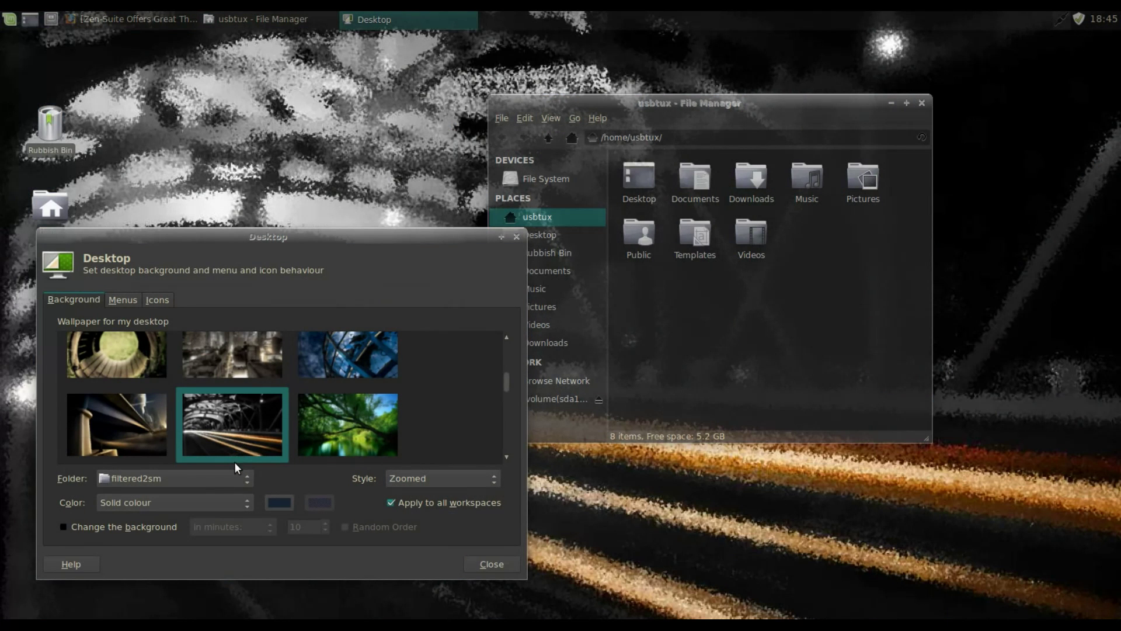
drag(710, 103, 868, 40)
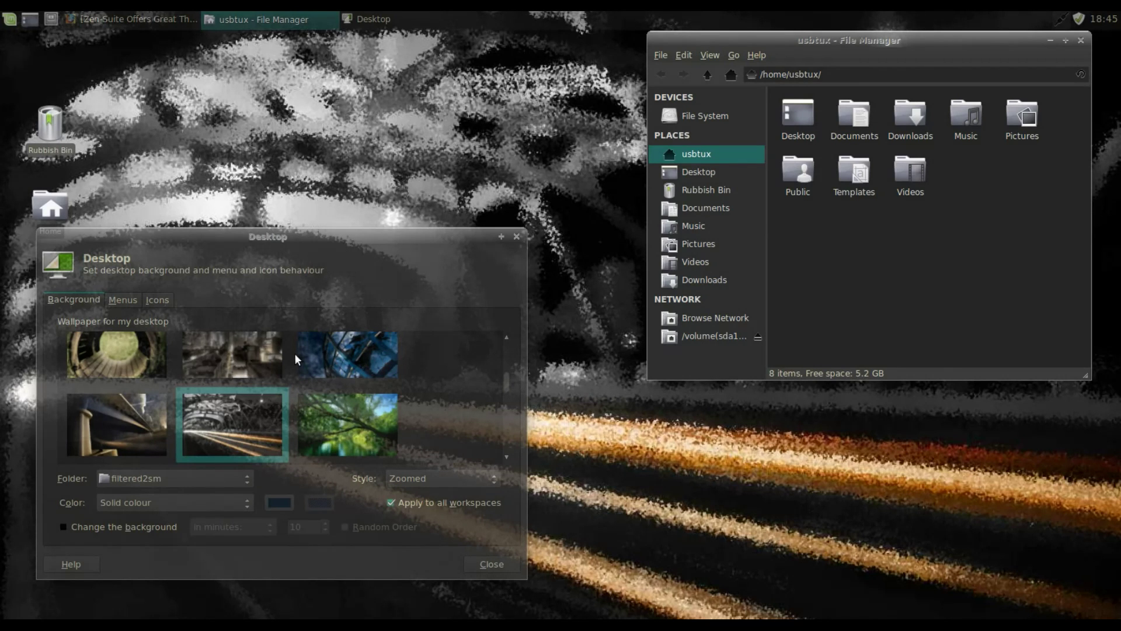
click(263, 352)
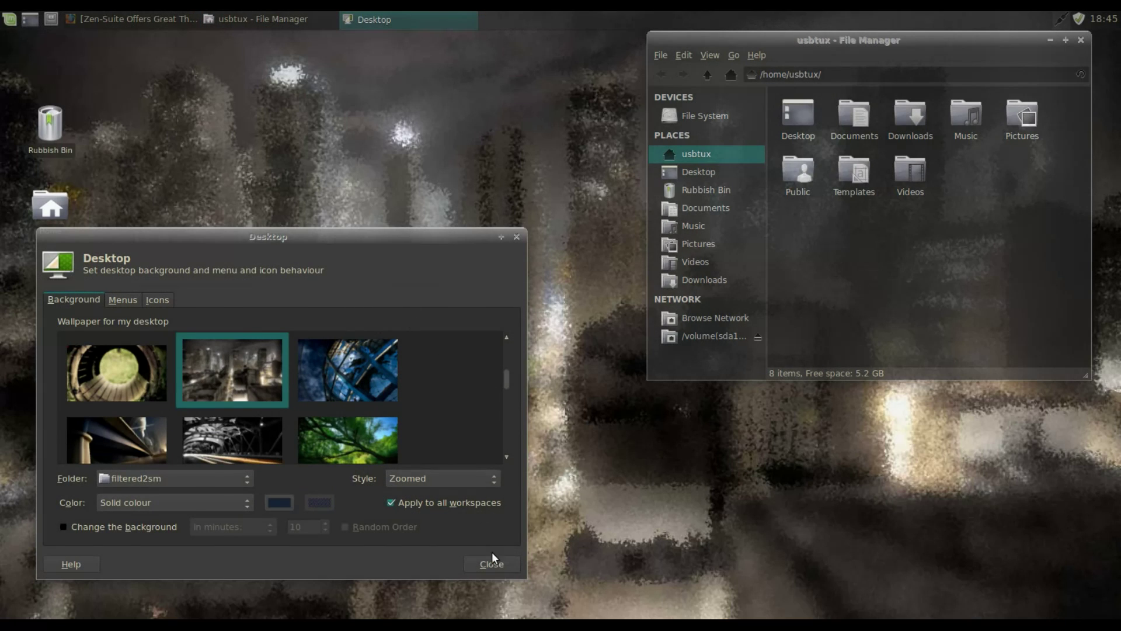
click(493, 564)
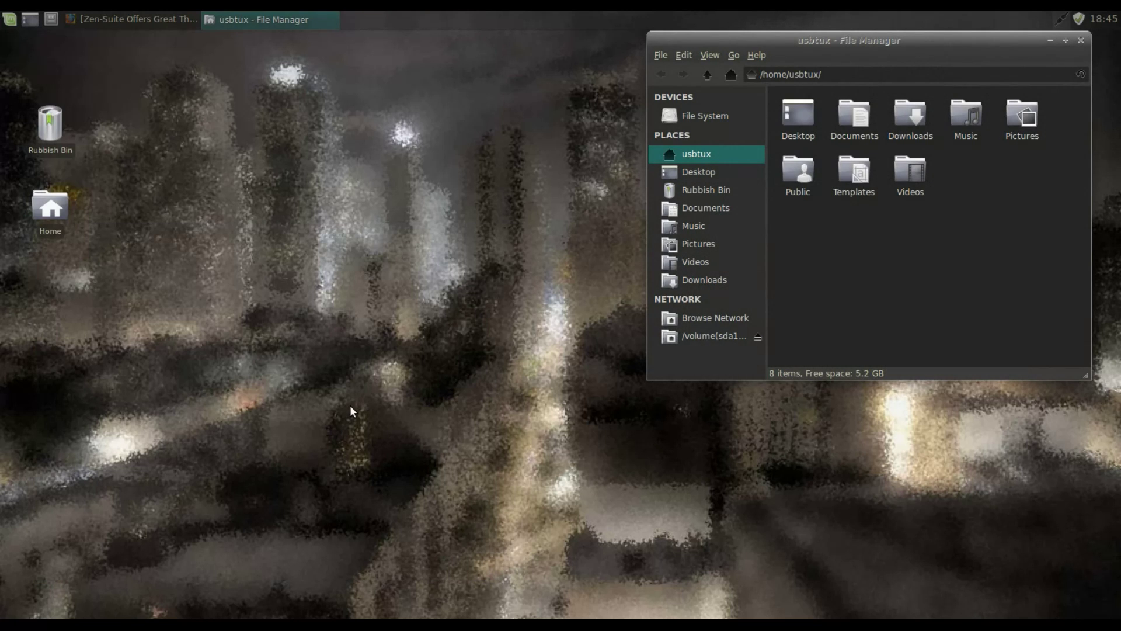